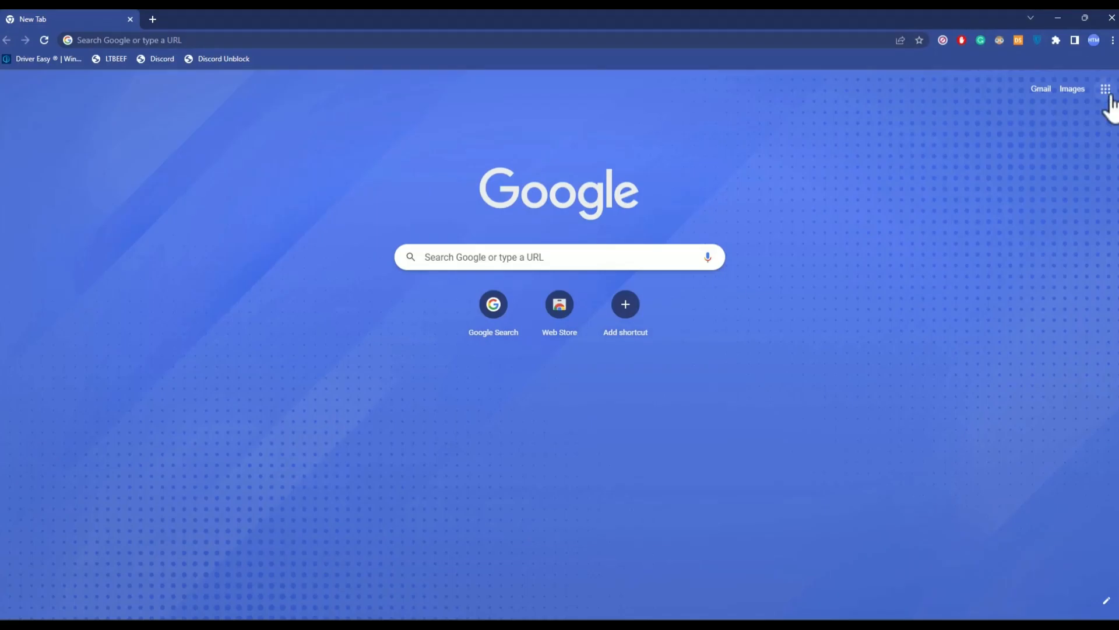
Open Google Forms from the Google apps list and create a blank form.
click(1106, 89)
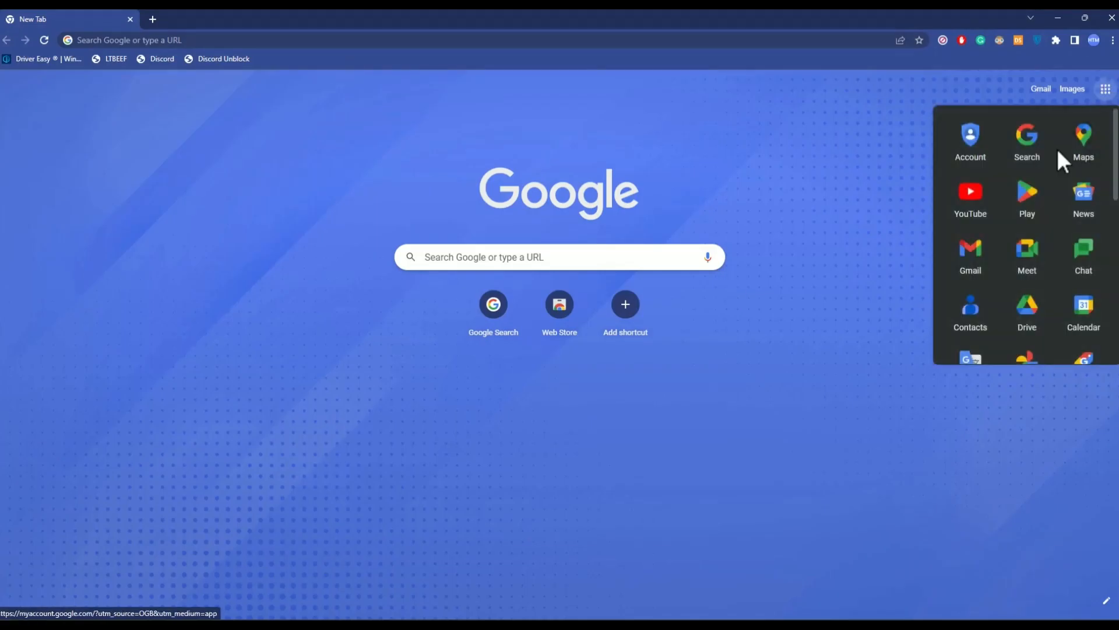
scroll(1058, 150, down, 7)
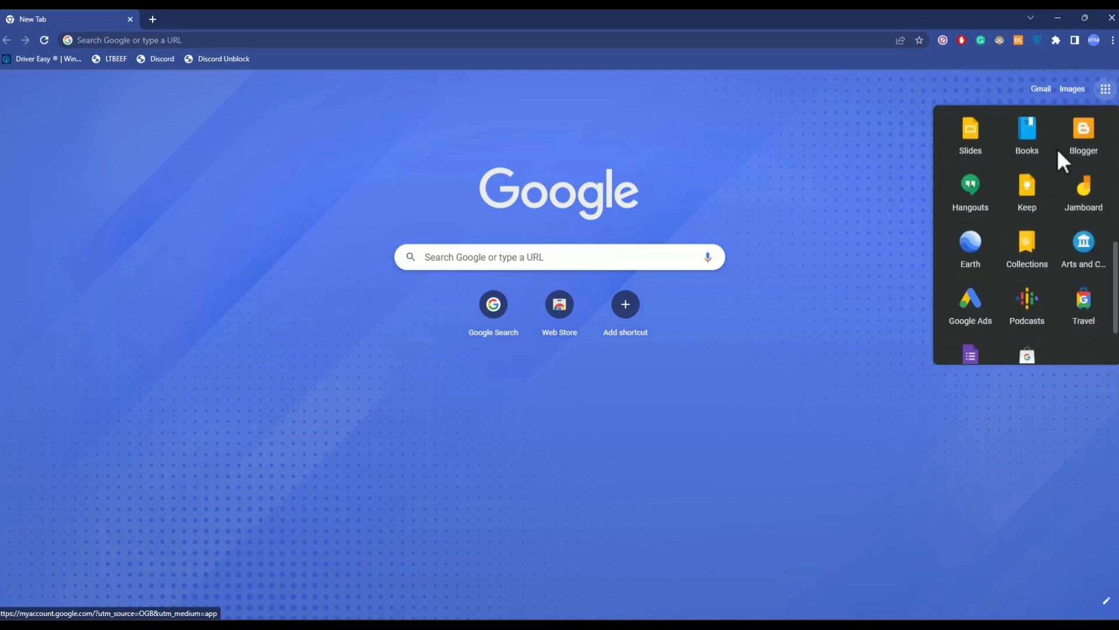
click(953, 290)
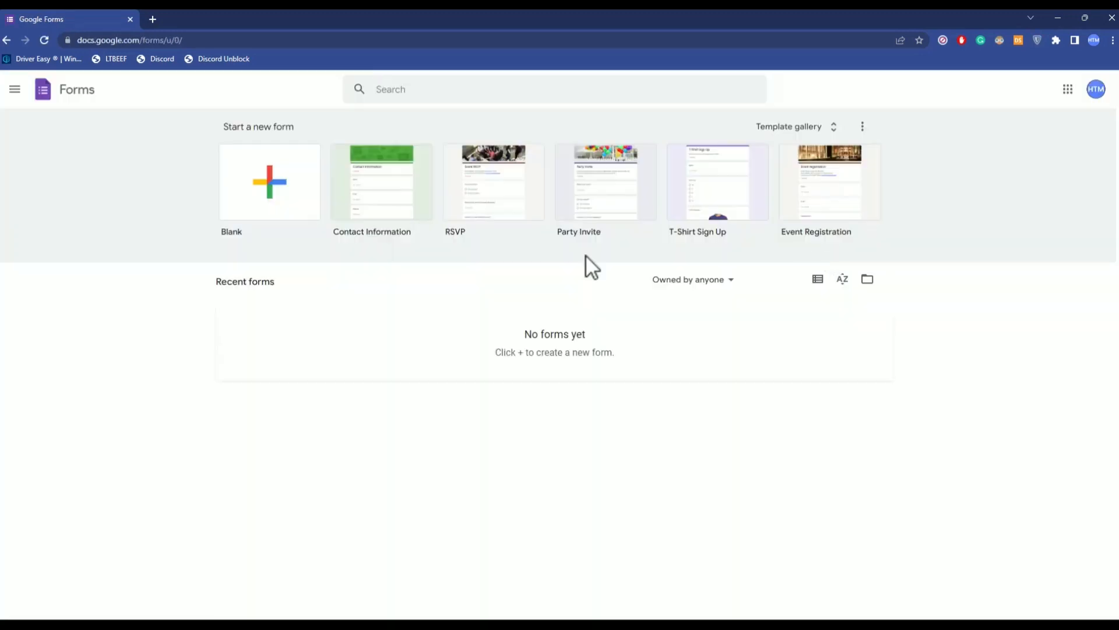
click(306, 204)
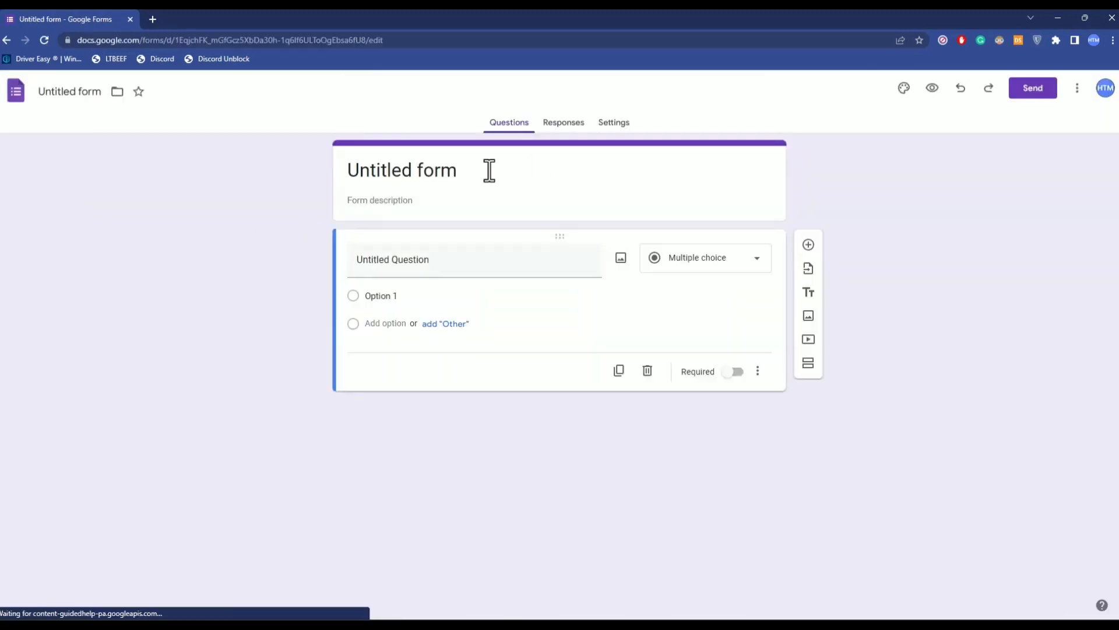
Turn the blank form into a quiz in its settings.
click(616, 130)
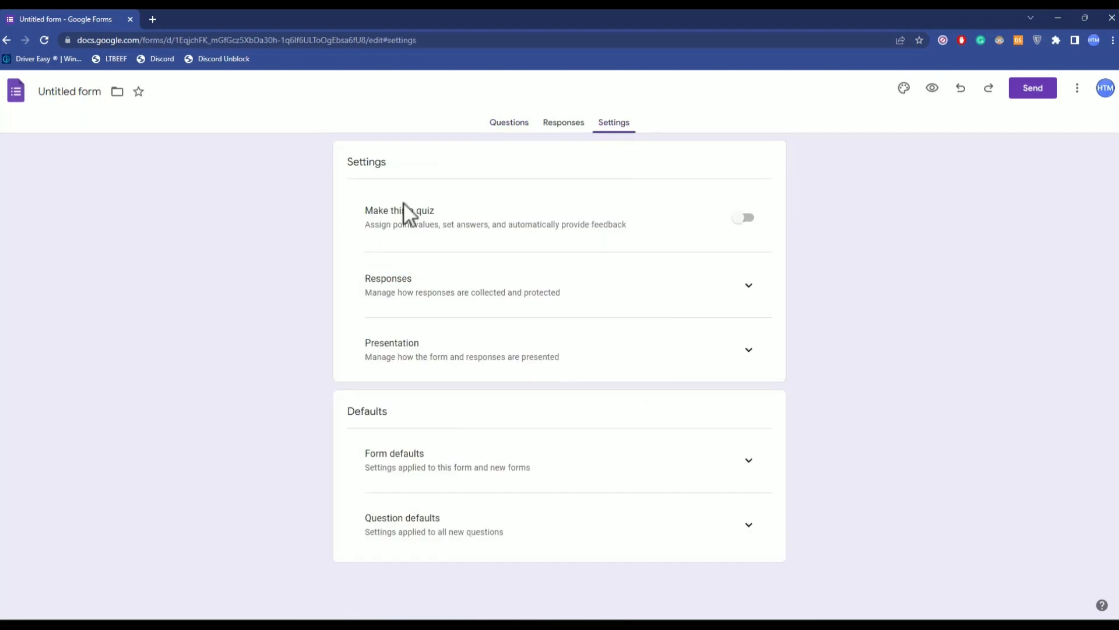
click(751, 217)
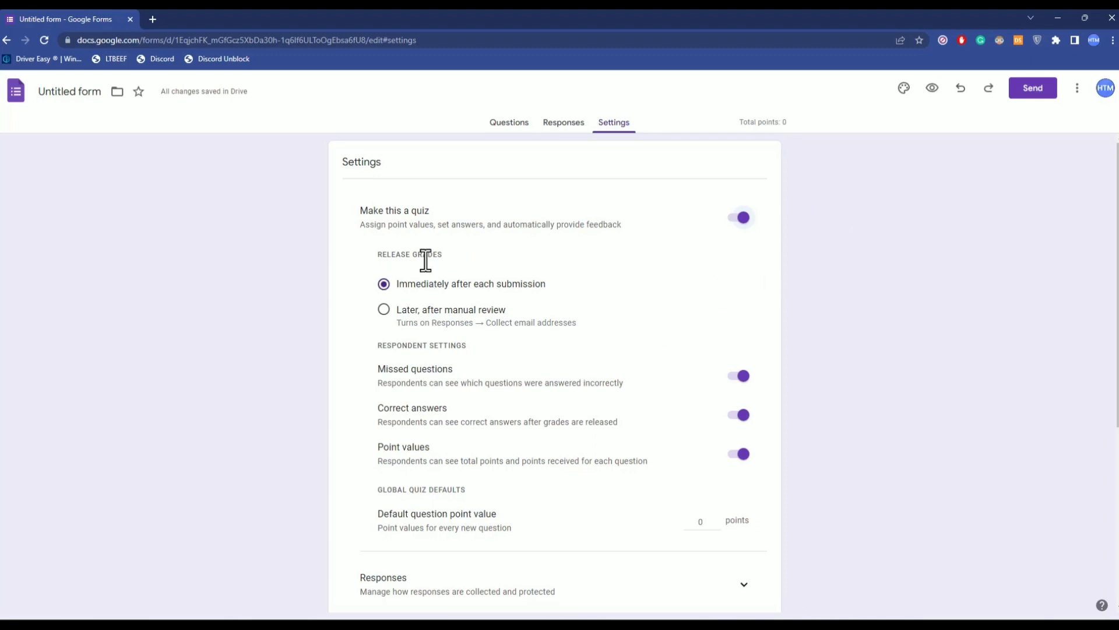
Review the quiz's grade release options and the respondent settings for missed questions, correct answers and point values.
double_click(496, 283)
click(464, 282)
drag(460, 281, 606, 292)
click(618, 285)
scroll(612, 274, down, 1)
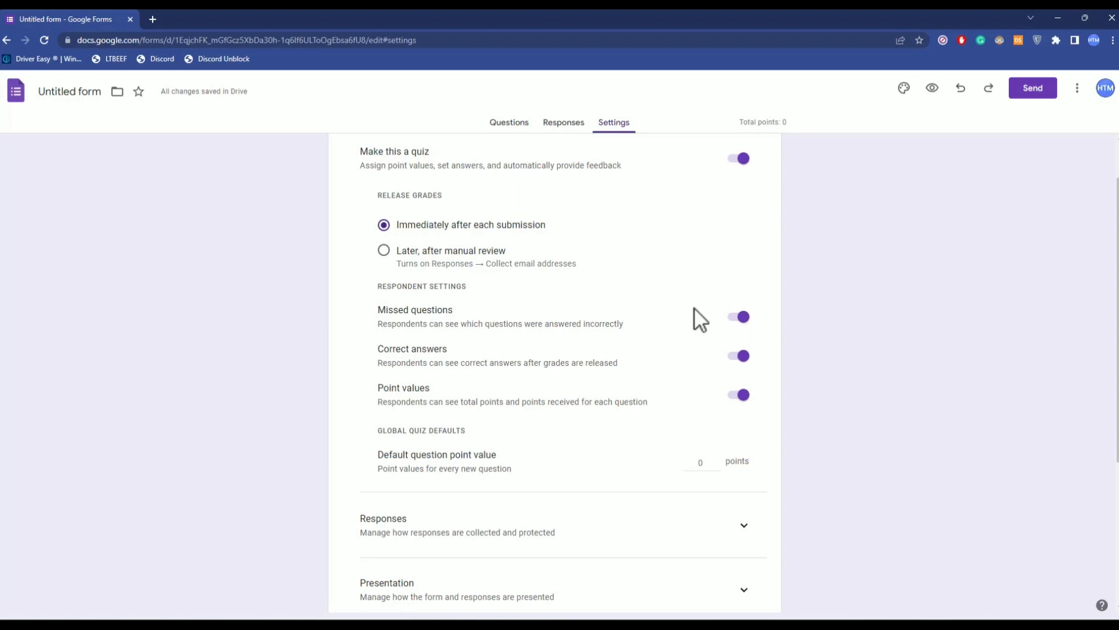
drag(368, 303, 452, 400)
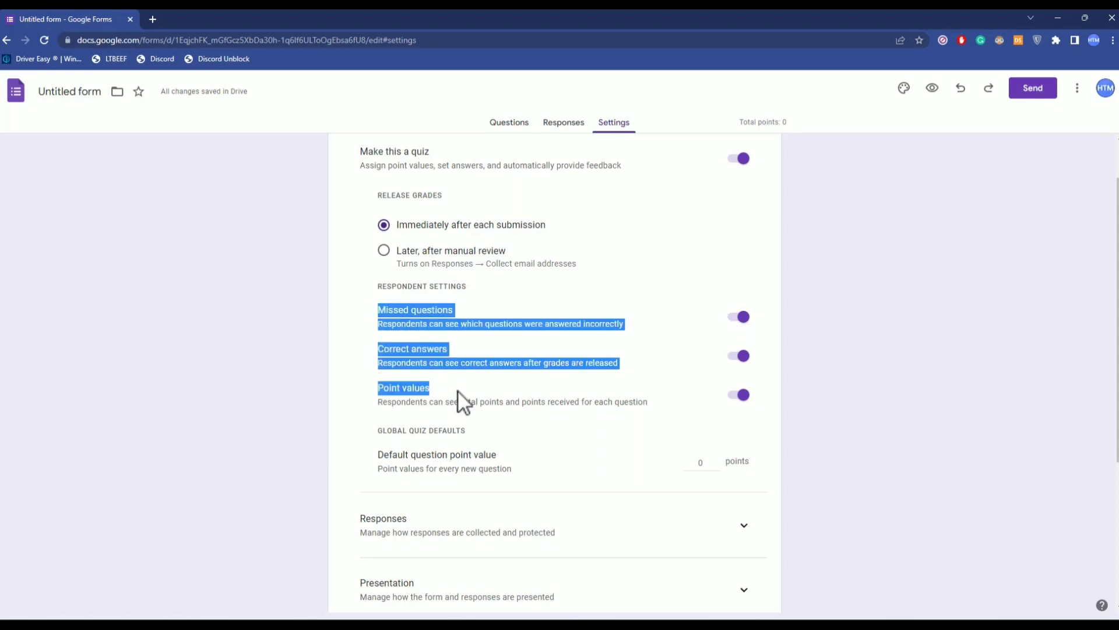
click(525, 378)
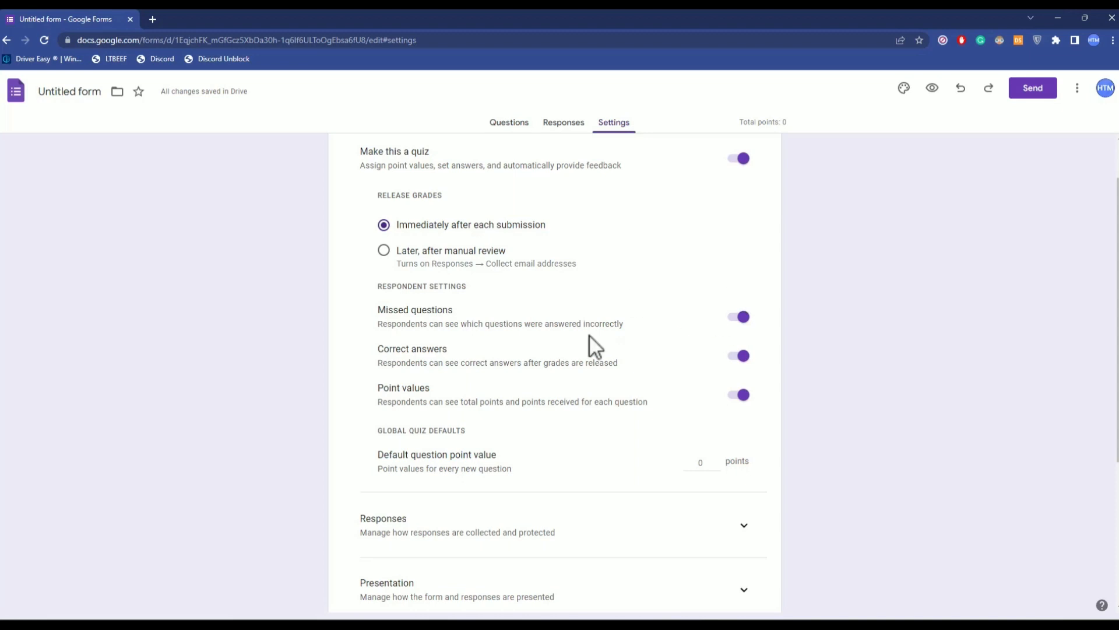
drag(377, 346, 524, 350)
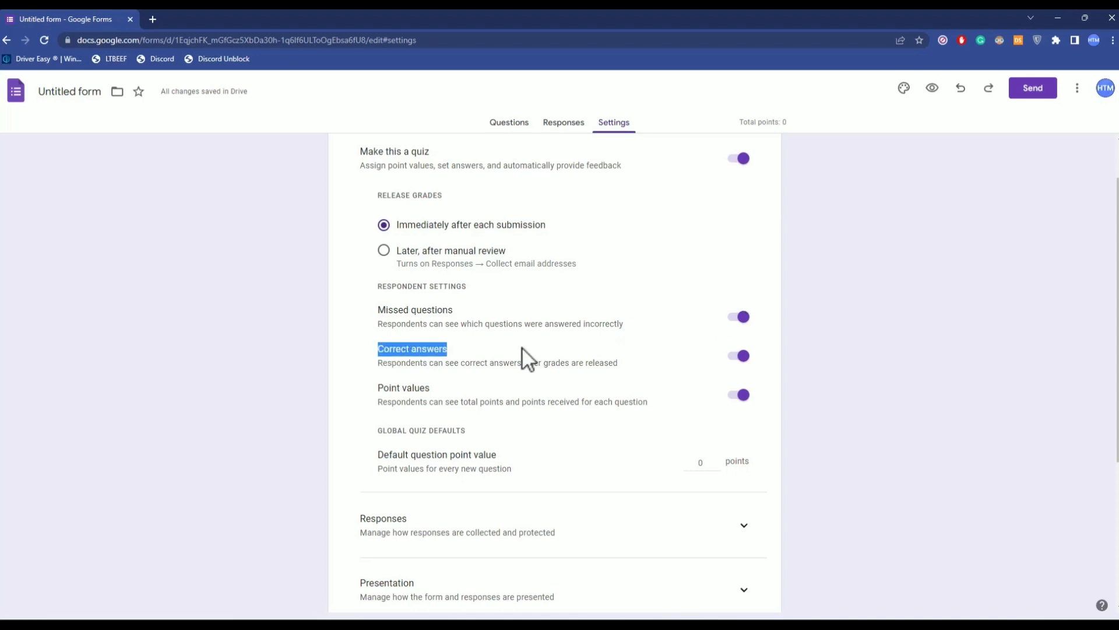
click(605, 352)
click(739, 355)
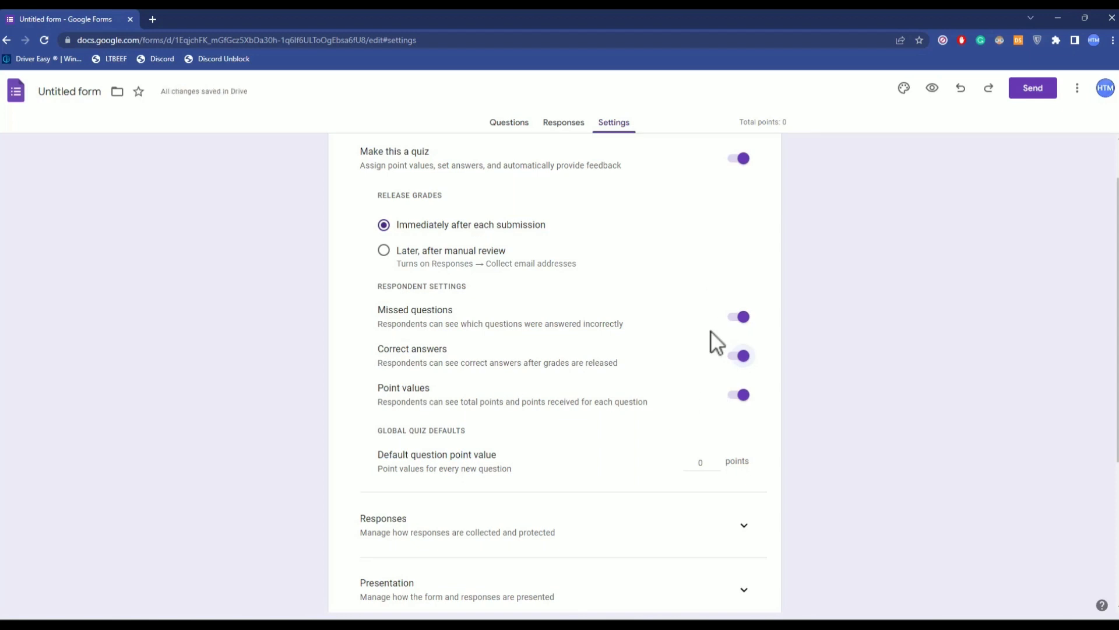
Set the default question point value to 5 points.
scroll(641, 315, down, 2)
drag(713, 341, 662, 355)
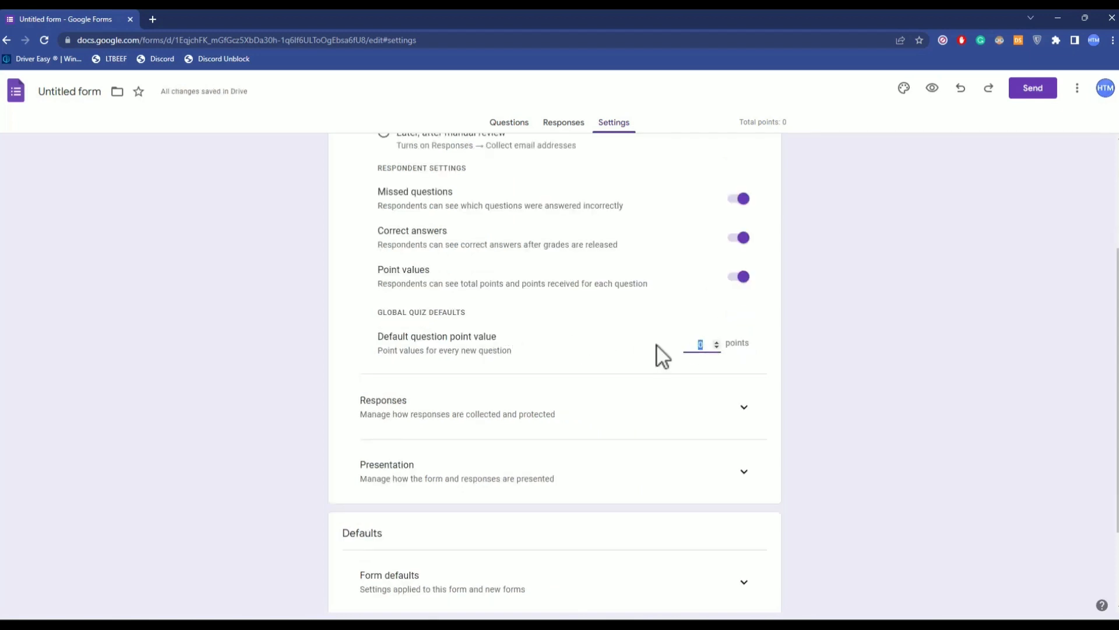
click(656, 345)
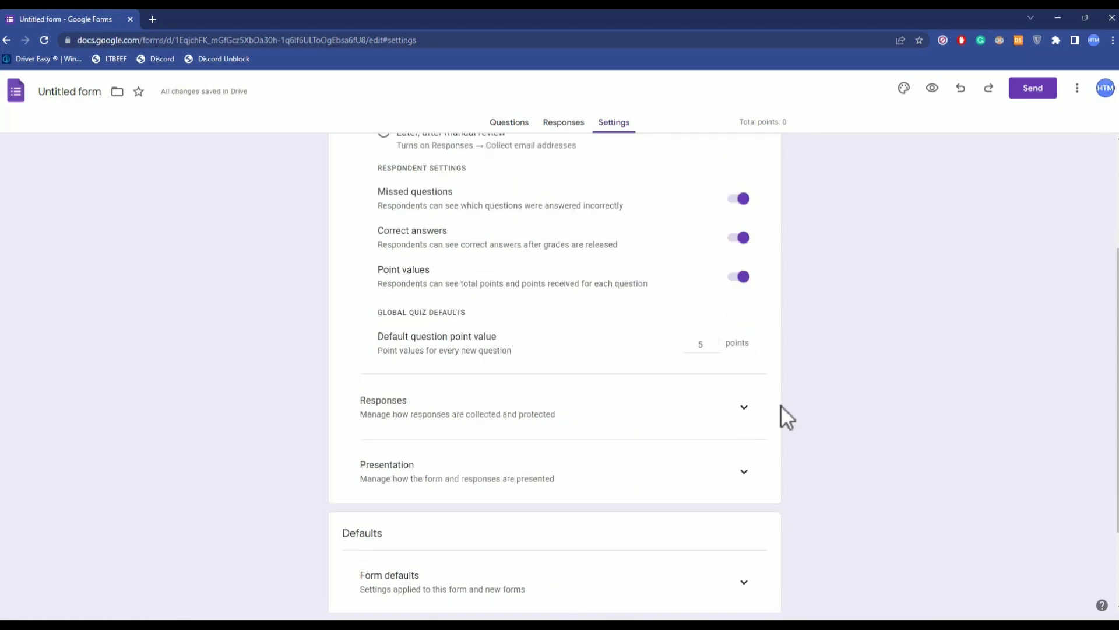
Set the collection of email addresses in the response settings to Responder input.
click(746, 407)
scroll(737, 385, down, 2)
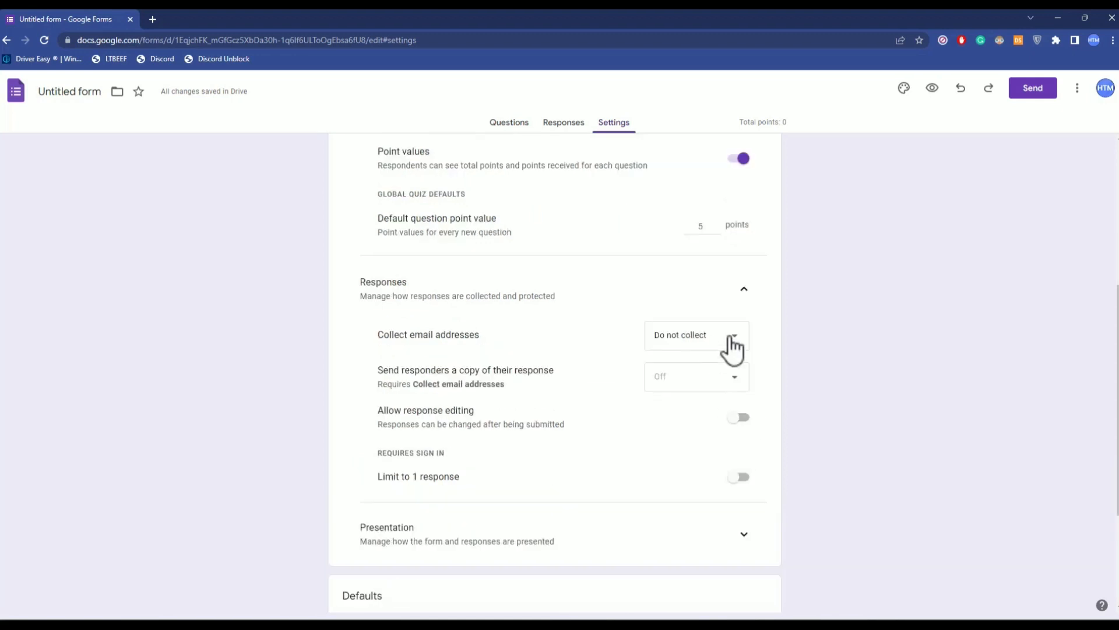
click(733, 349)
click(723, 354)
click(721, 352)
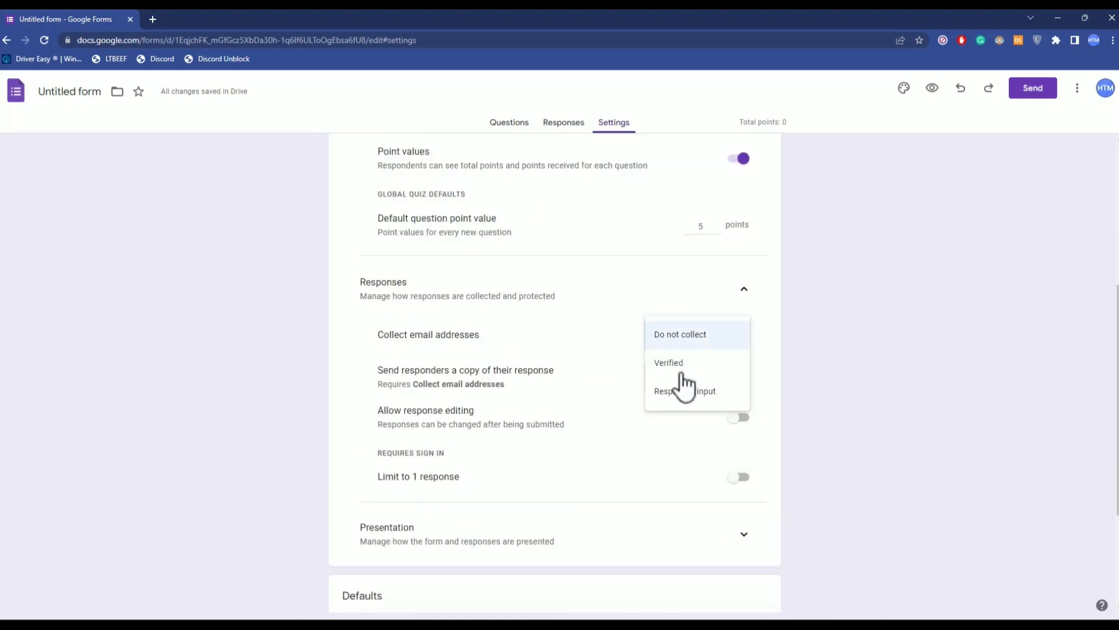
click(693, 365)
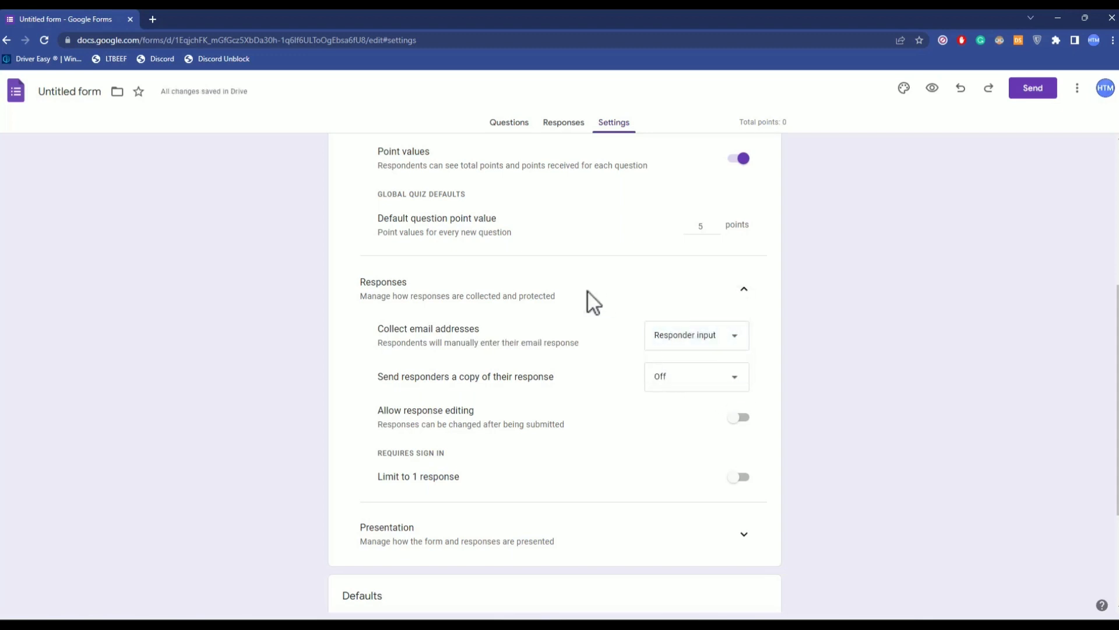
Enable View results summary for respondents in the presentation settings.
scroll(590, 296, down, 3)
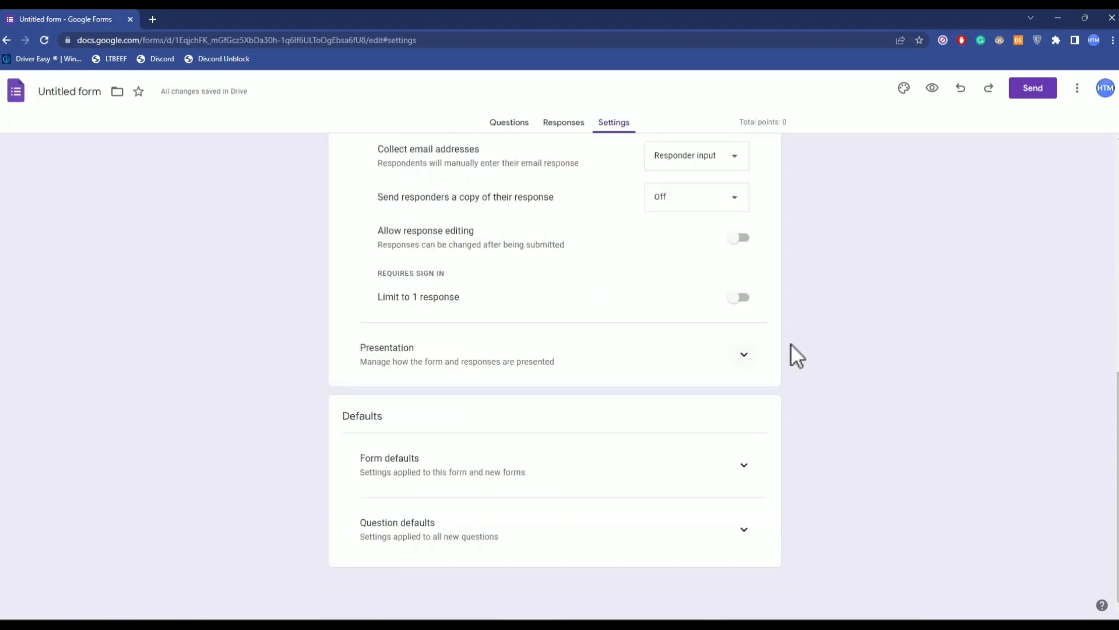
click(743, 354)
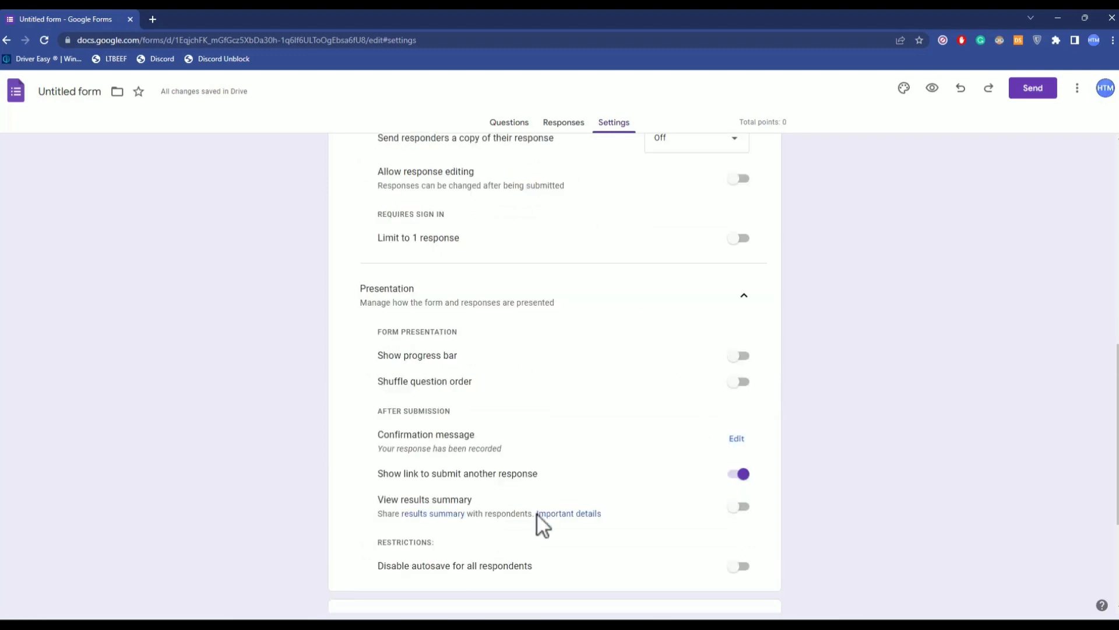
click(742, 507)
Expand the form defaults and question defaults to examine their settings.
scroll(690, 475, down, 4)
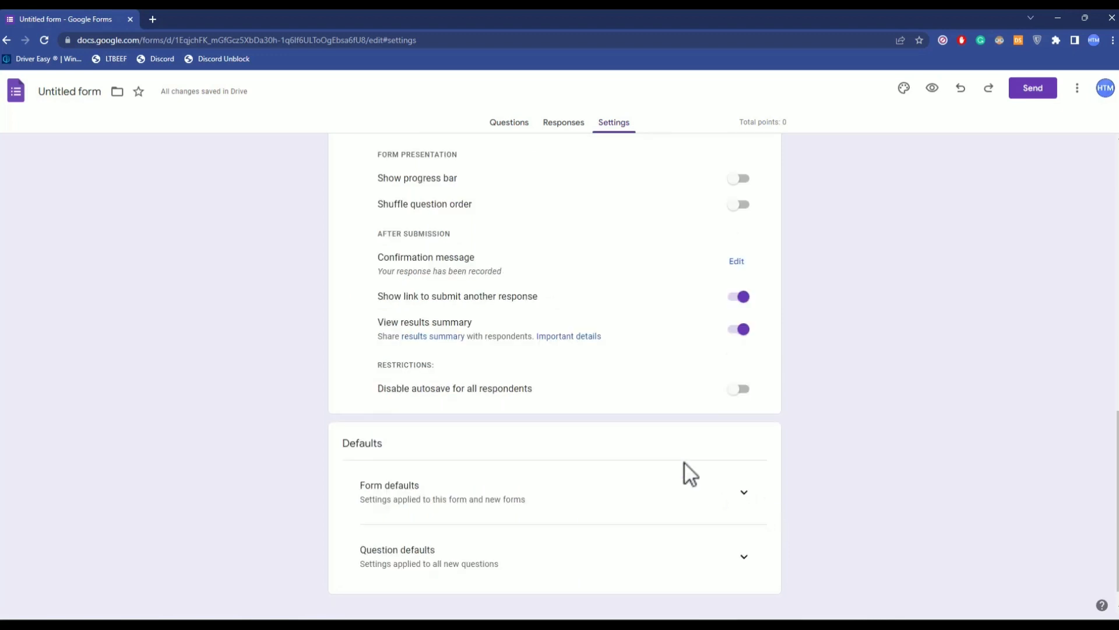
click(742, 473)
click(738, 531)
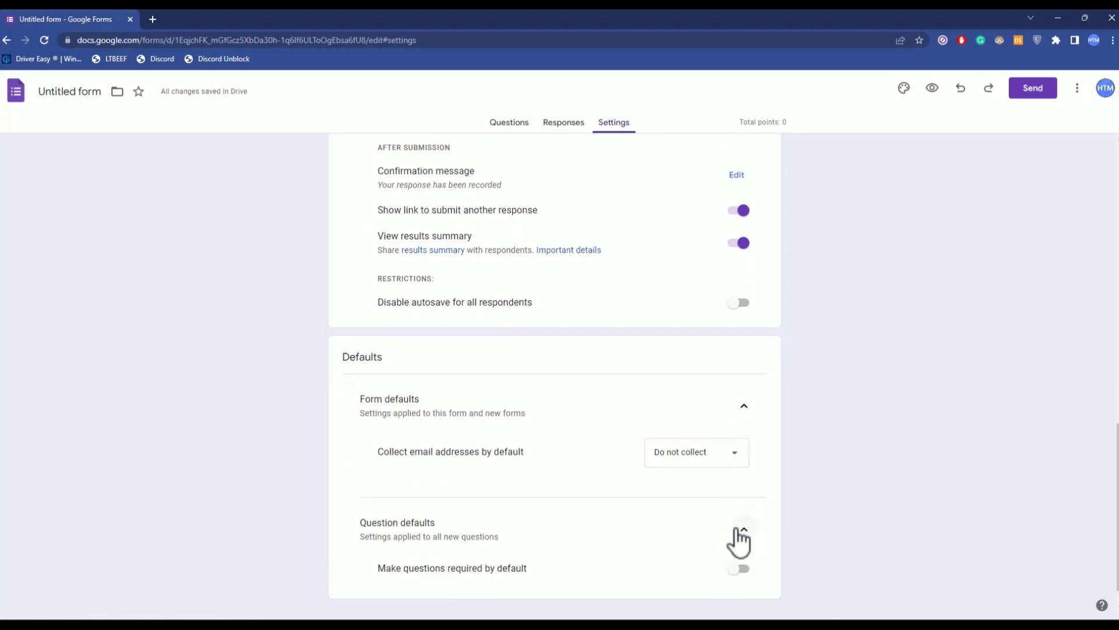
Return to the form's questions and change the form title to "Test#5".
scroll(613, 460, up, 10)
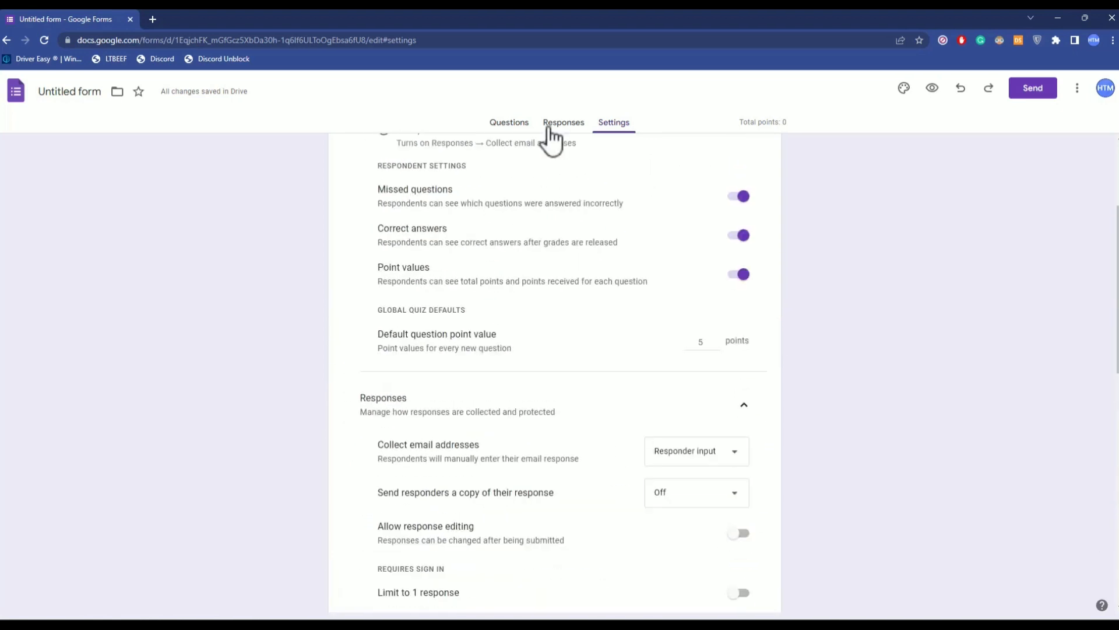
click(551, 125)
click(515, 130)
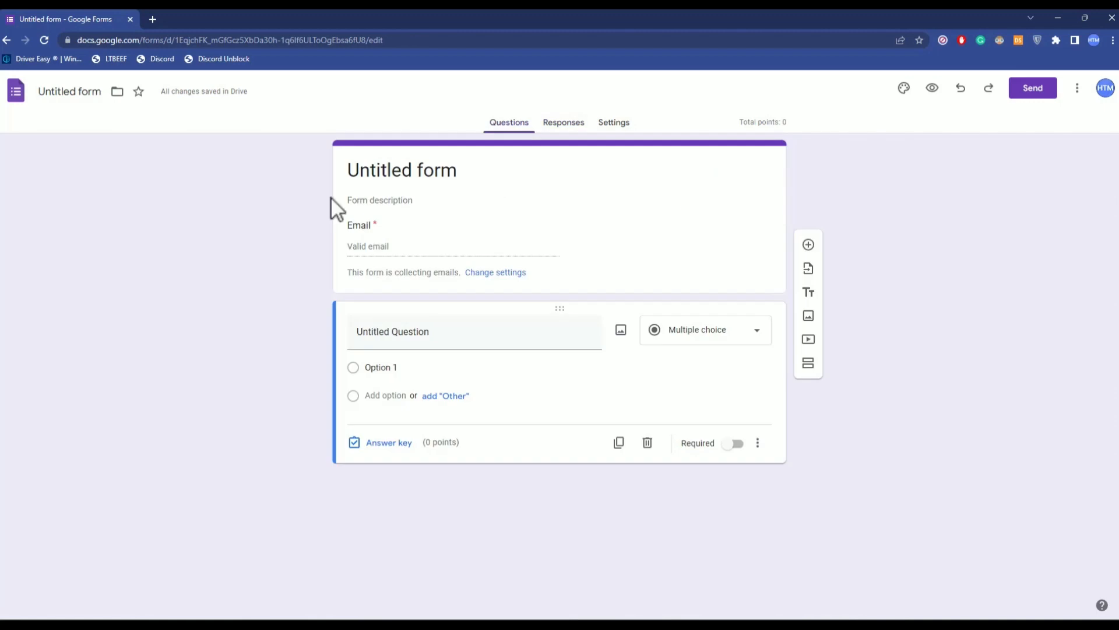
double_click(447, 171)
key(ctrl+a)
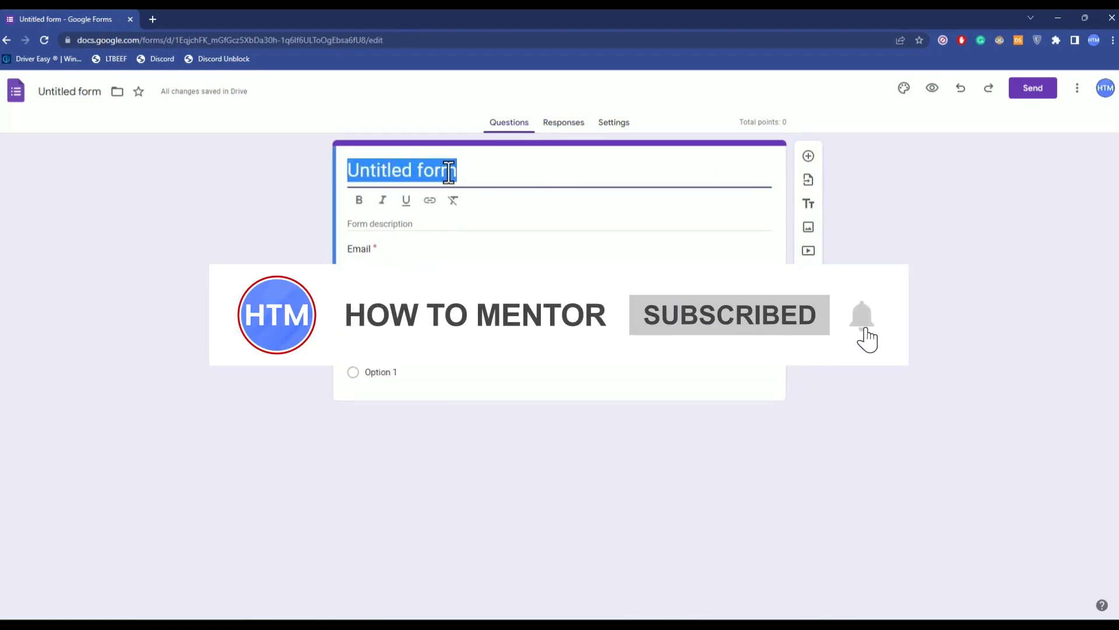
text(Test)
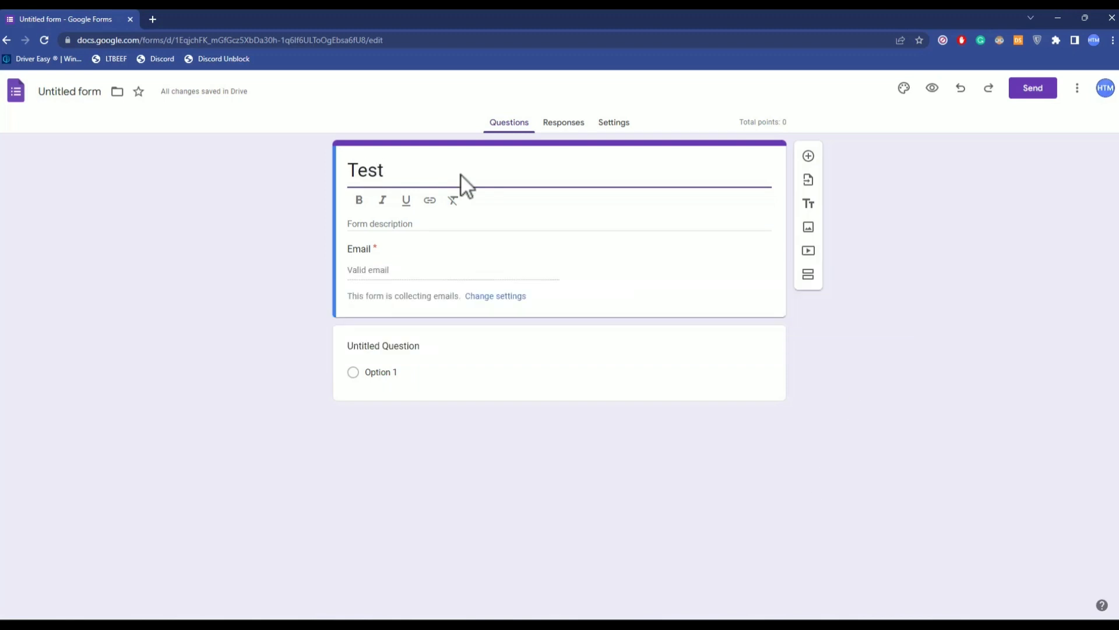
text(#5)
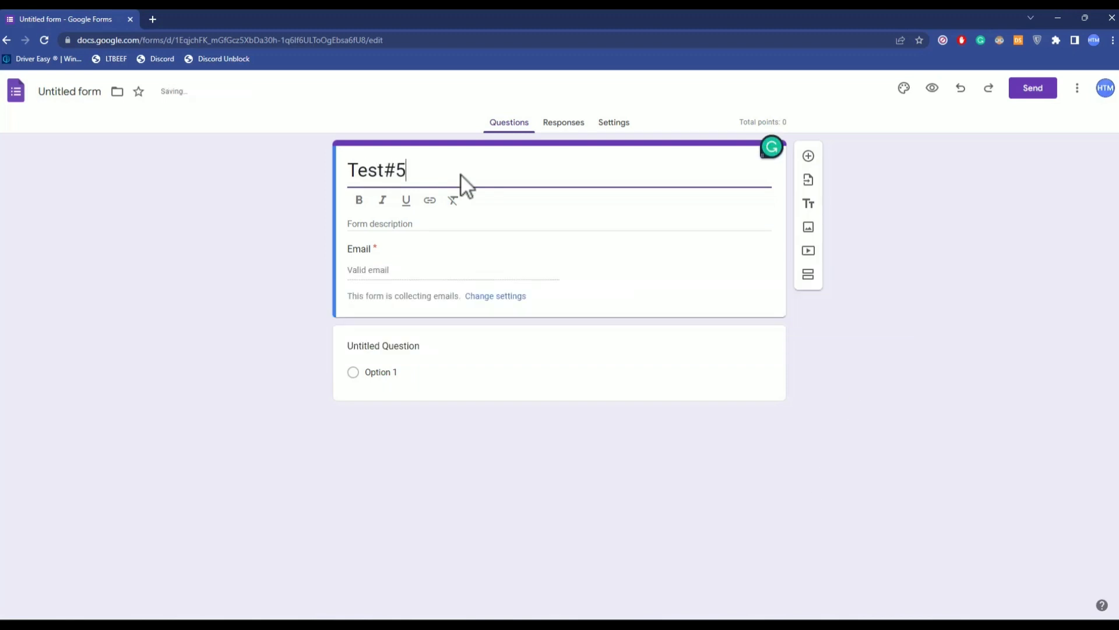
click(408, 225)
click(368, 249)
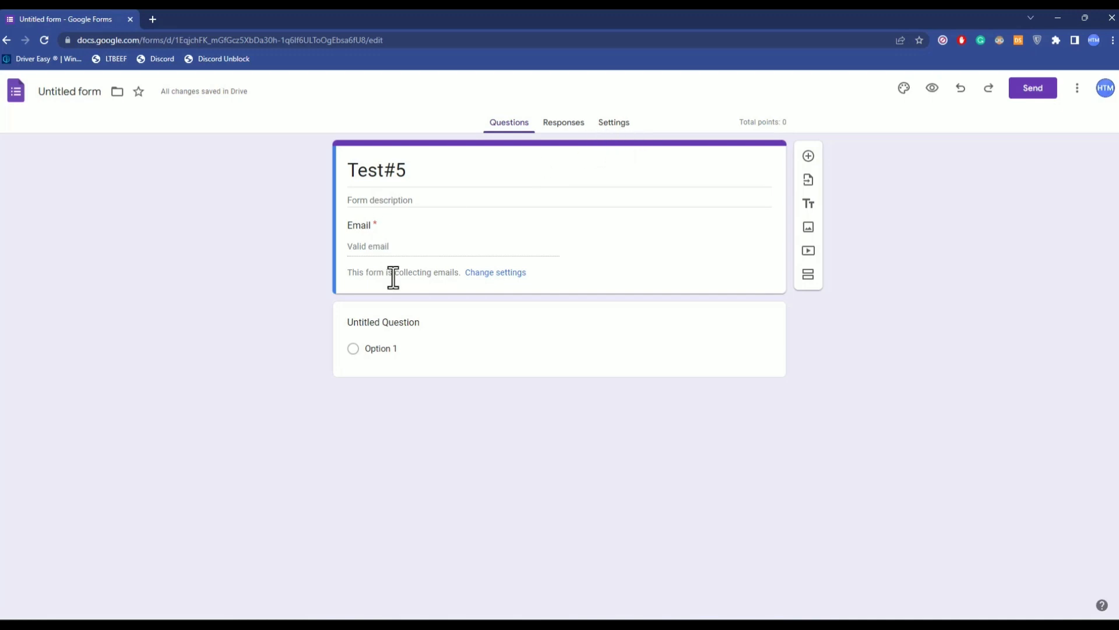
Replace the untitled question's text with "who was the 1st Prime Minister of United States".
right_click(397, 322)
key(Escape)
key(BackSpace)
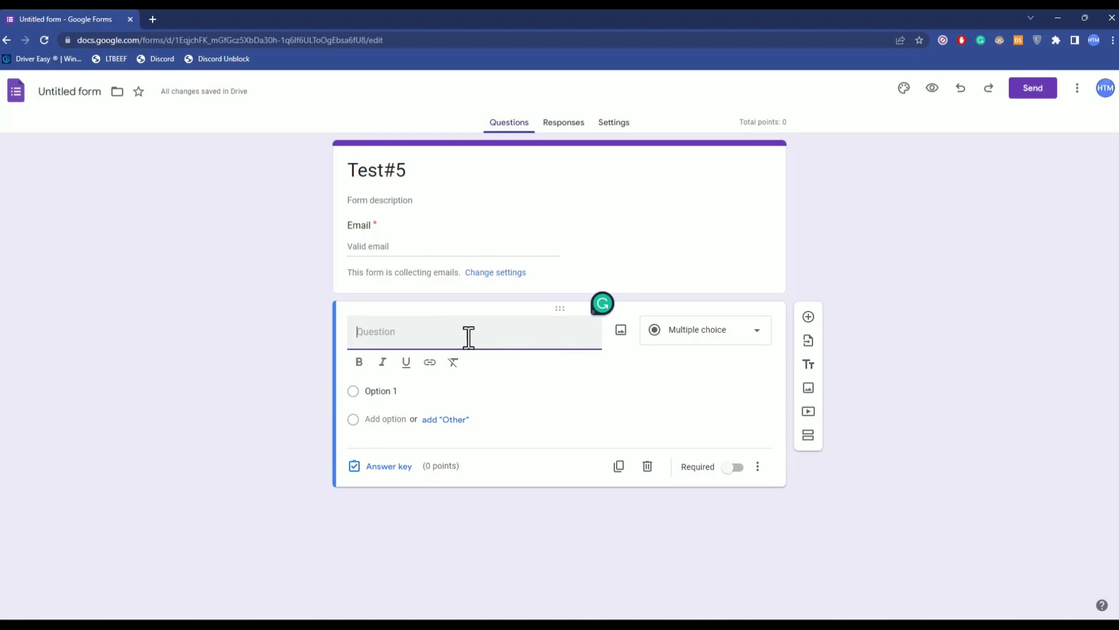
text(who was the 1st Prime Minister of United States)
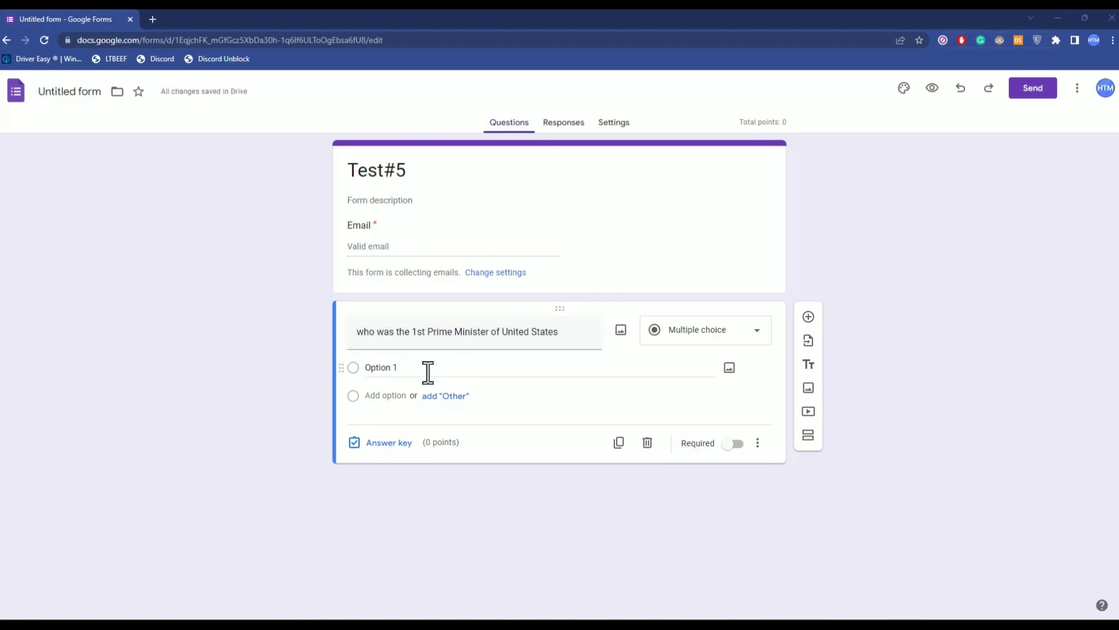
Give the question the answer options "George Washington", "George Walker Bush" and "Harry S. Truman", without an "Other" option.
click(407, 364)
text(George Washington)
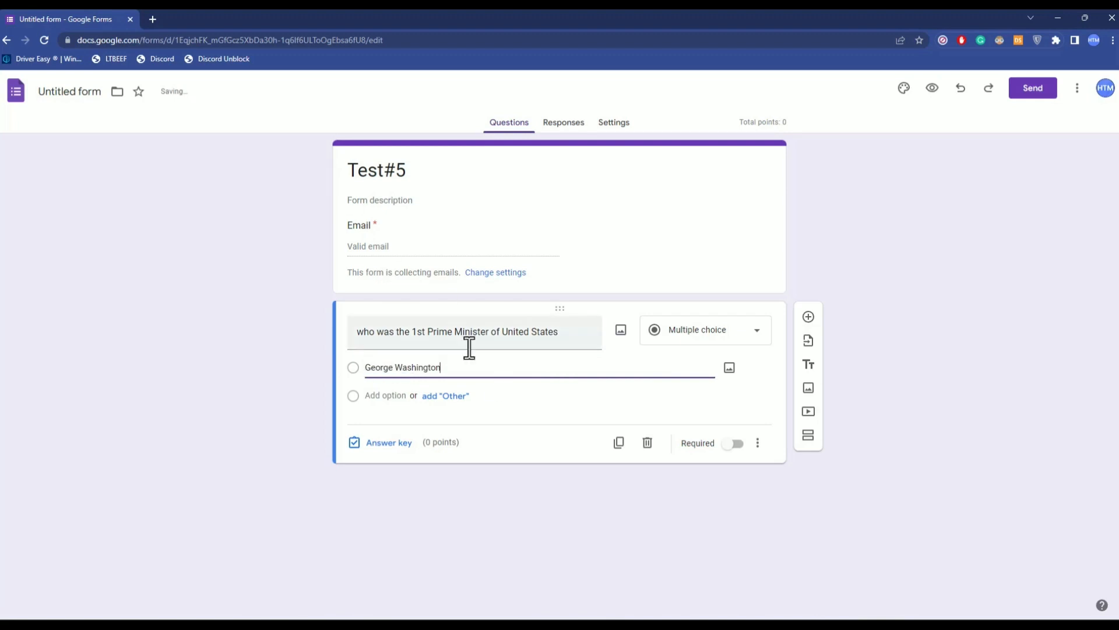
click(452, 396)
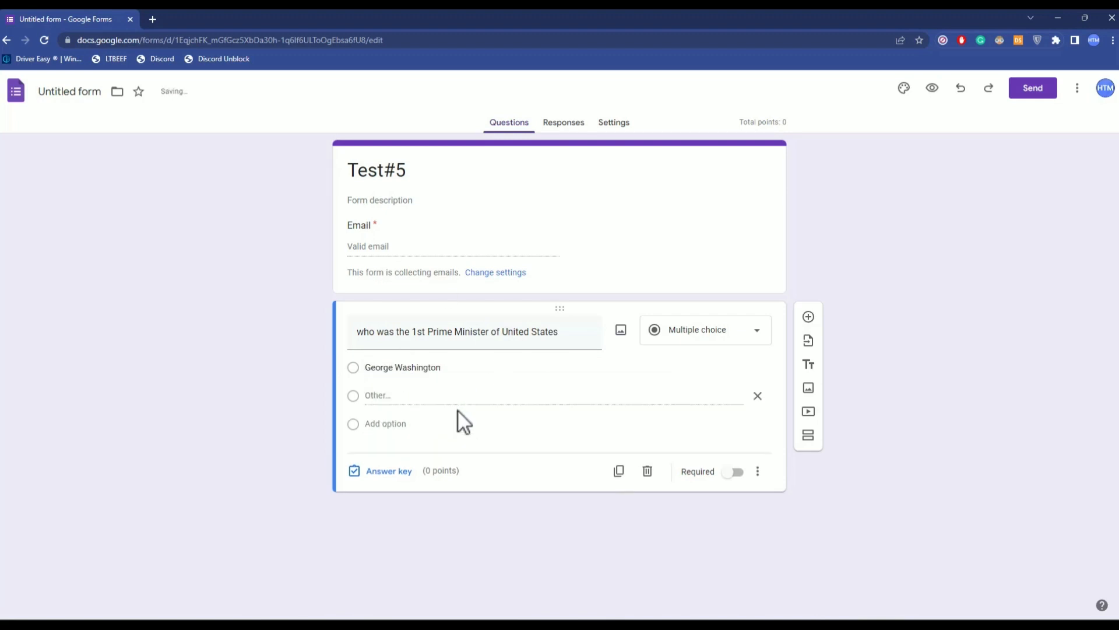
click(397, 424)
text(George Walker Bush)
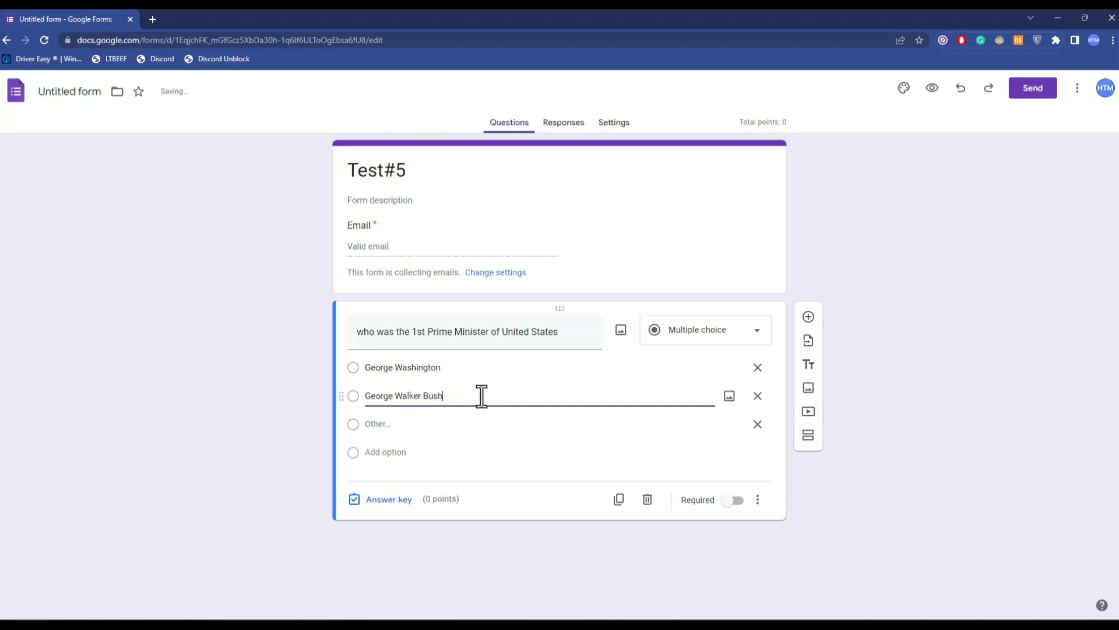
click(384, 452)
text(Harry S. Truman)
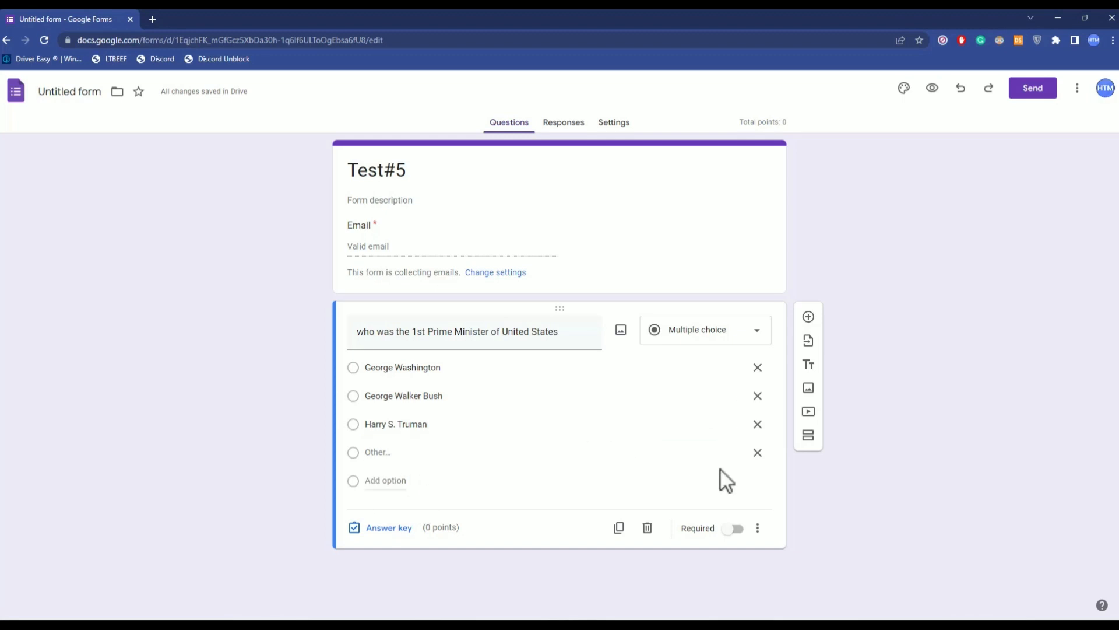
click(757, 452)
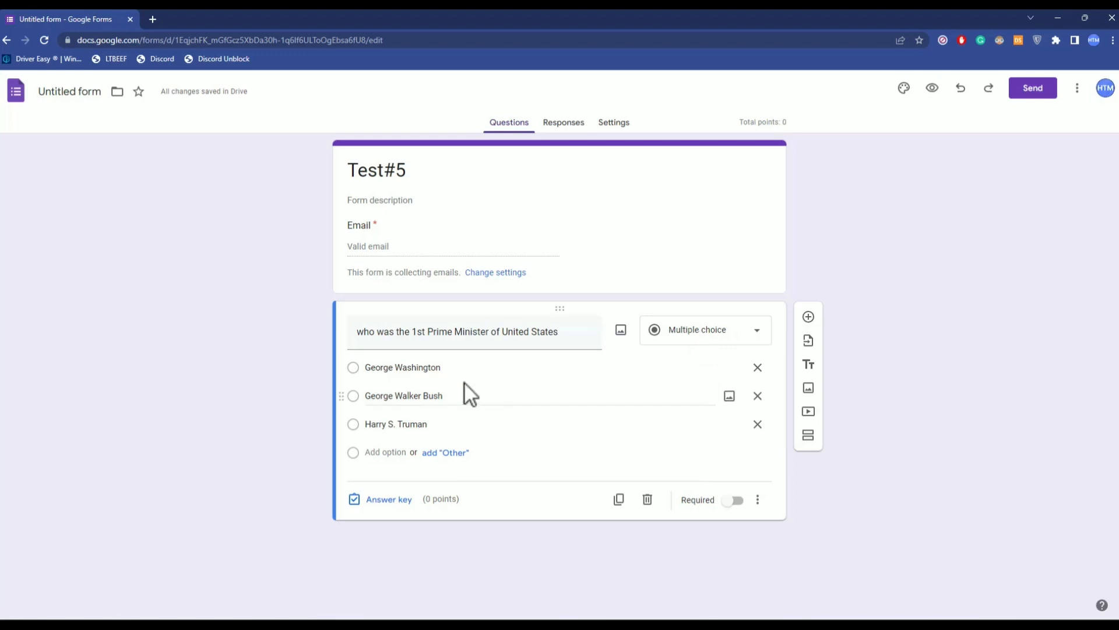
click(717, 329)
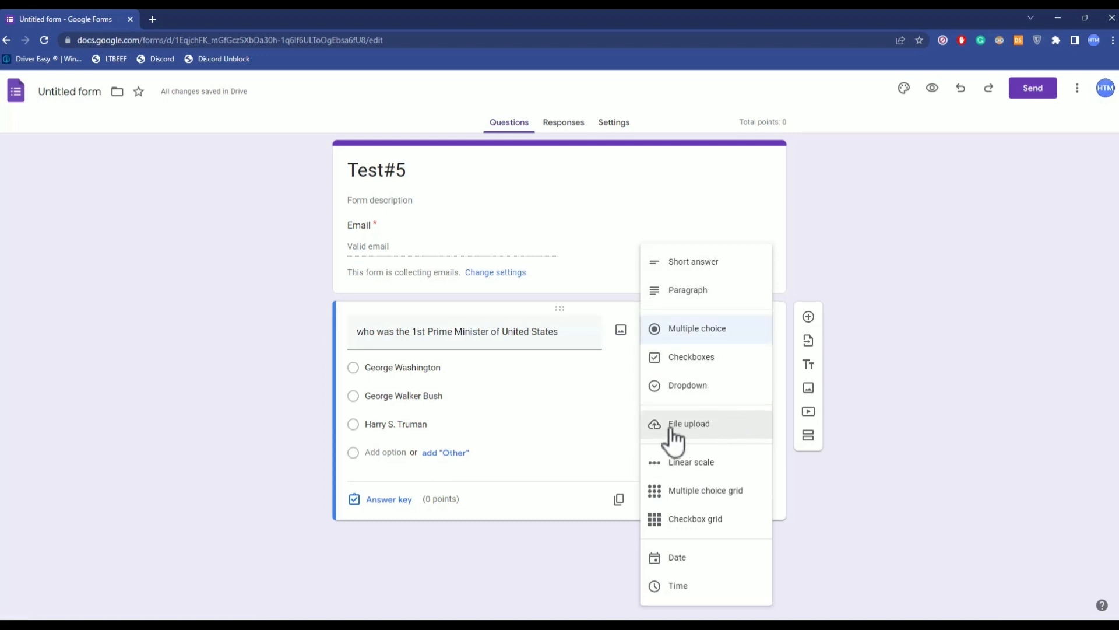
click(495, 469)
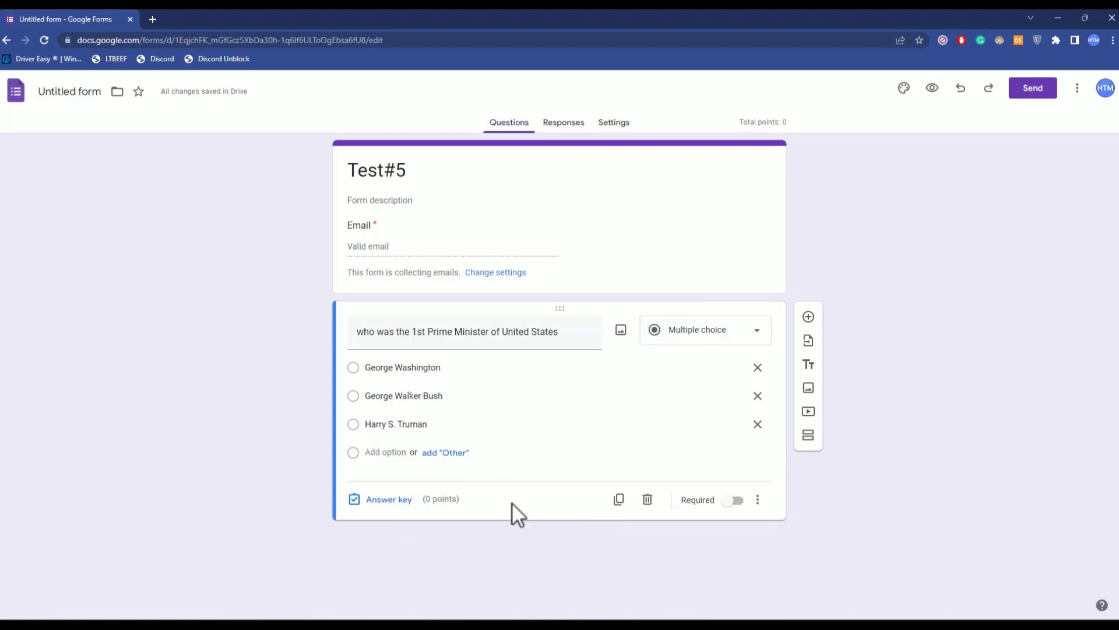
Set the answer key of the Prime Minister question to "George Washington" and make it worth 5 points.
click(374, 504)
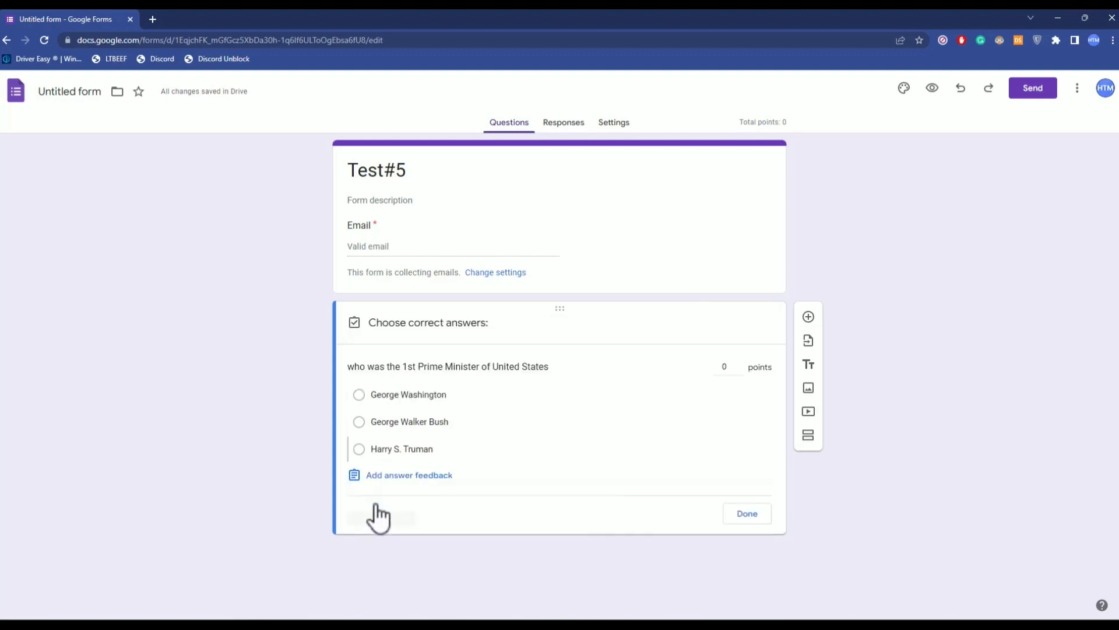
click(366, 397)
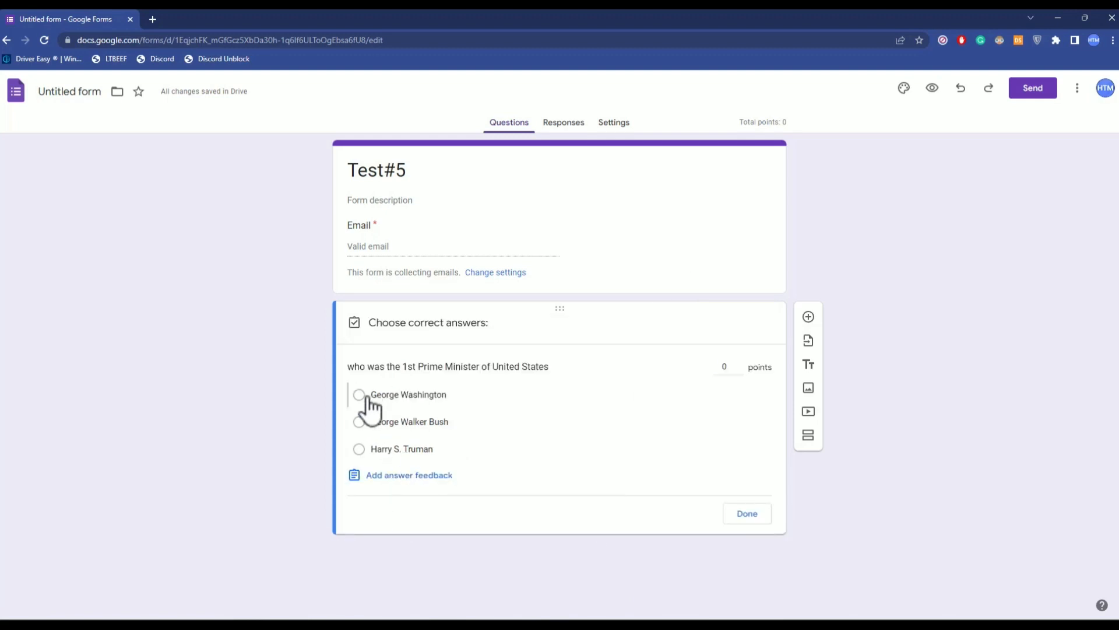
click(739, 365)
click(739, 365)
click(739, 365)
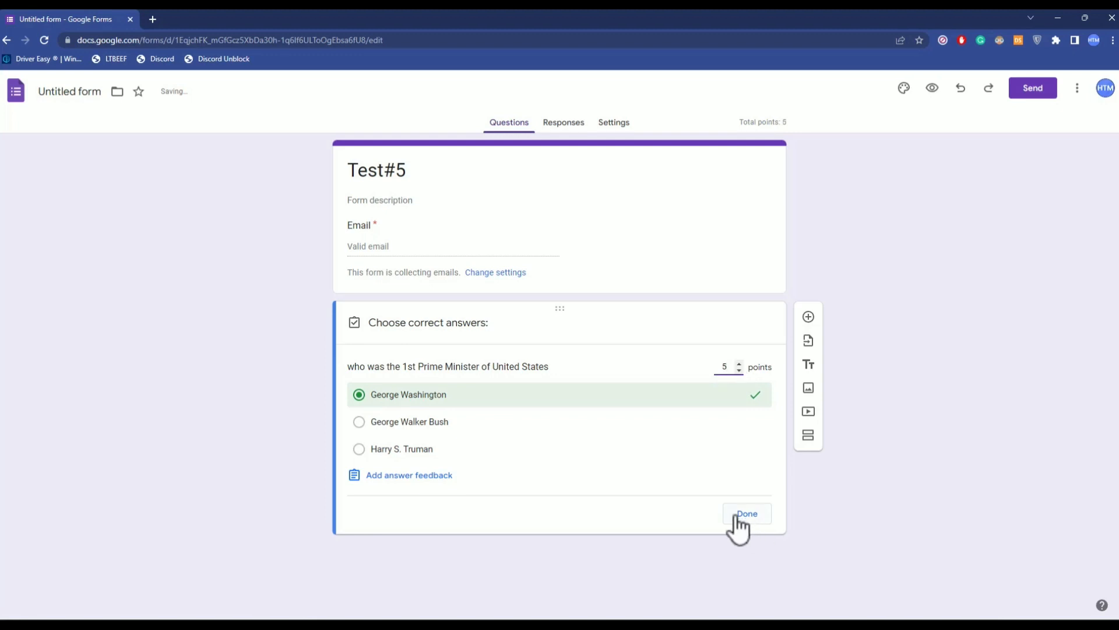
click(739, 514)
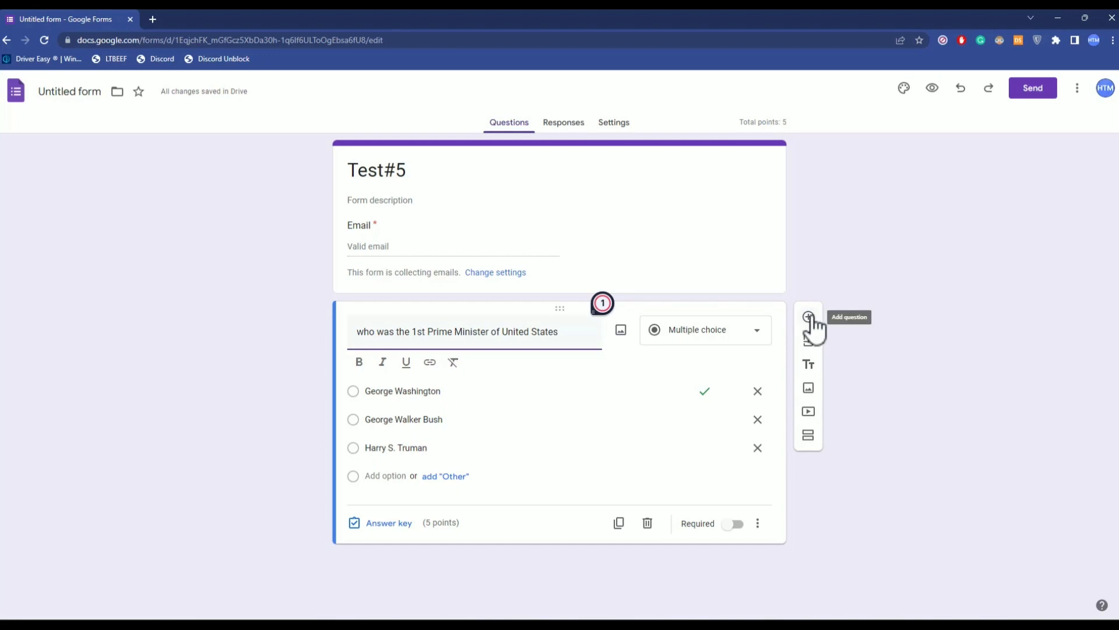
Add a short answer question "The Tallest Mountain In The World" above the Prime Minister question.
click(809, 318)
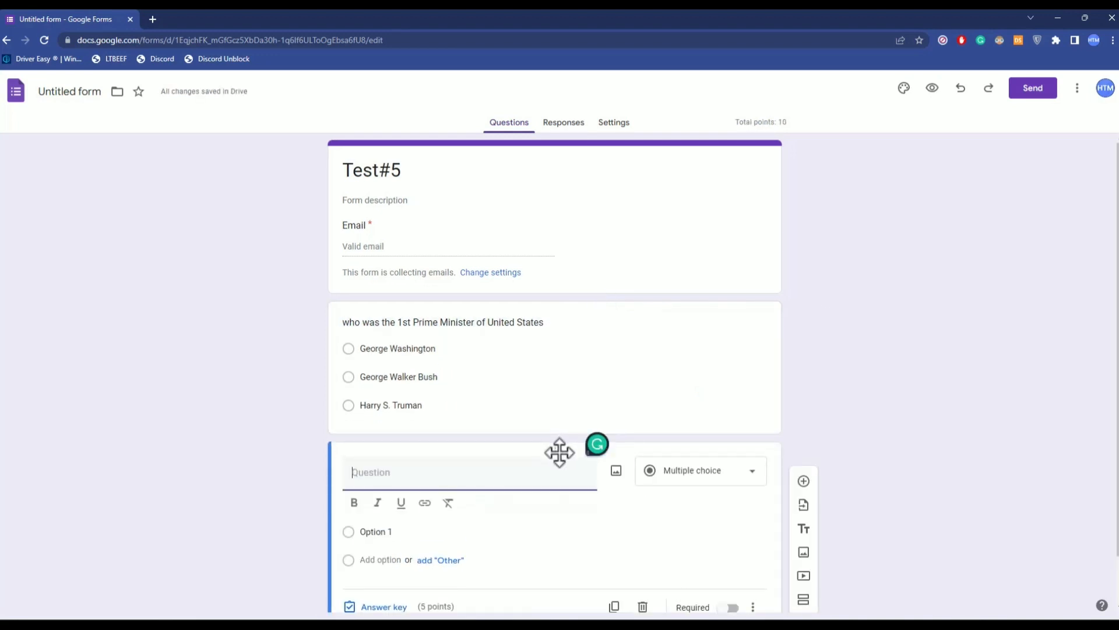
drag(554, 447, 383, 295)
click(374, 291)
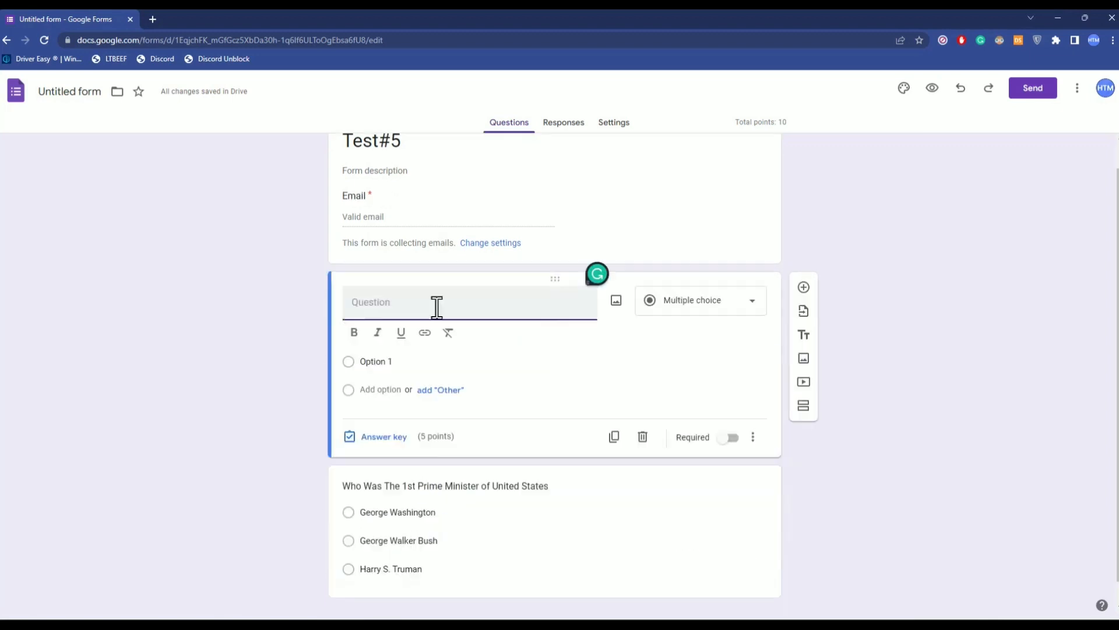
text(The Tallest Mountain In The World)
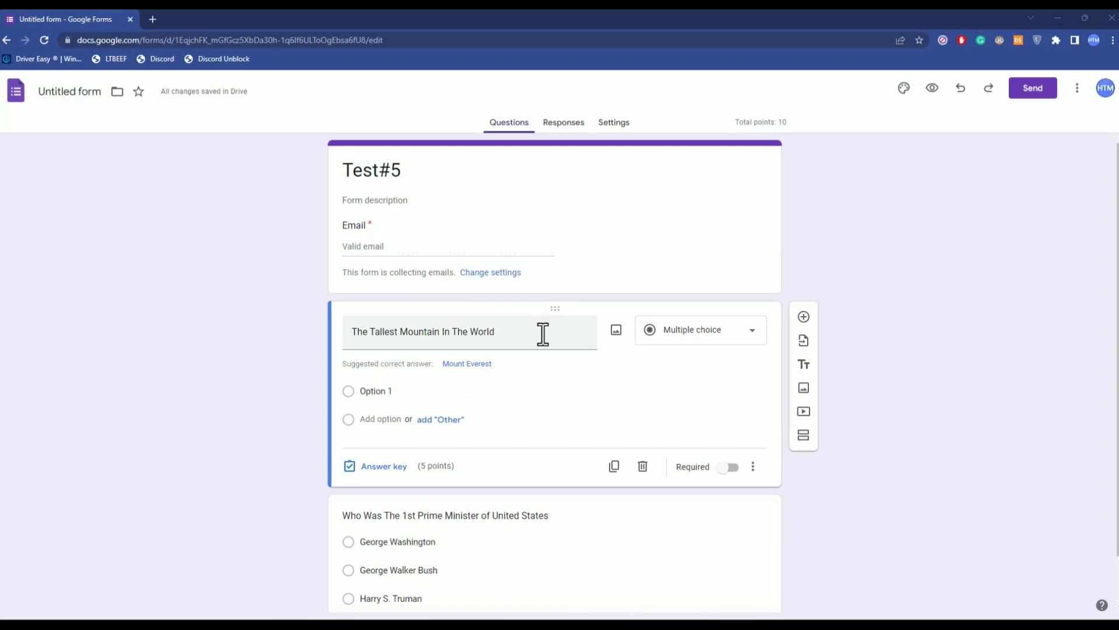
click(725, 342)
click(721, 269)
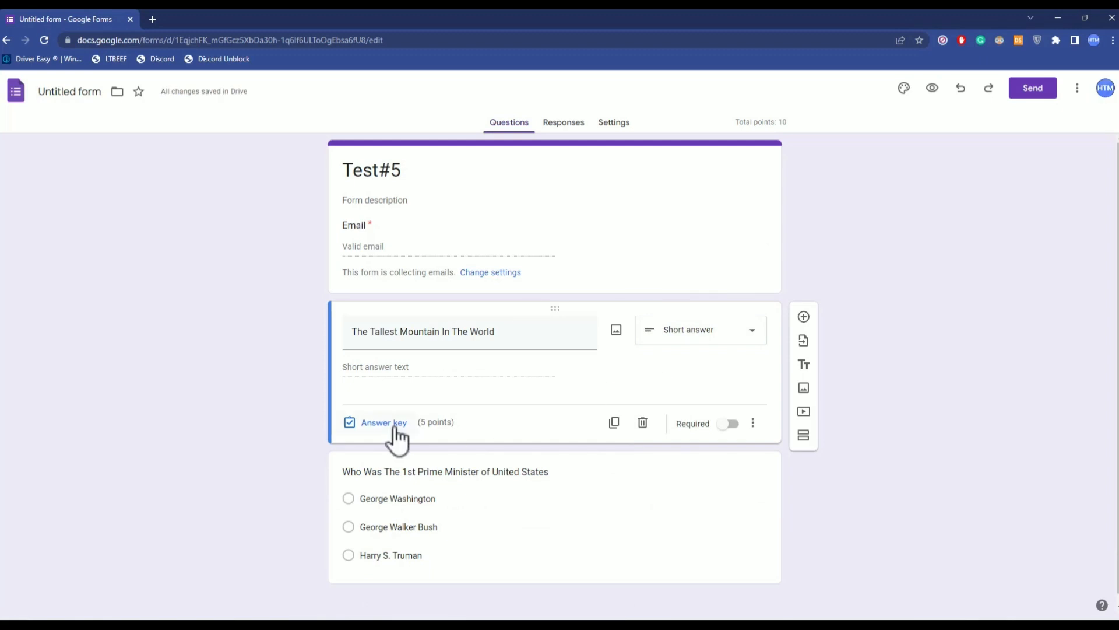
Add "Mount Everest" as a correct answer in the mountain question's answer key.
click(380, 425)
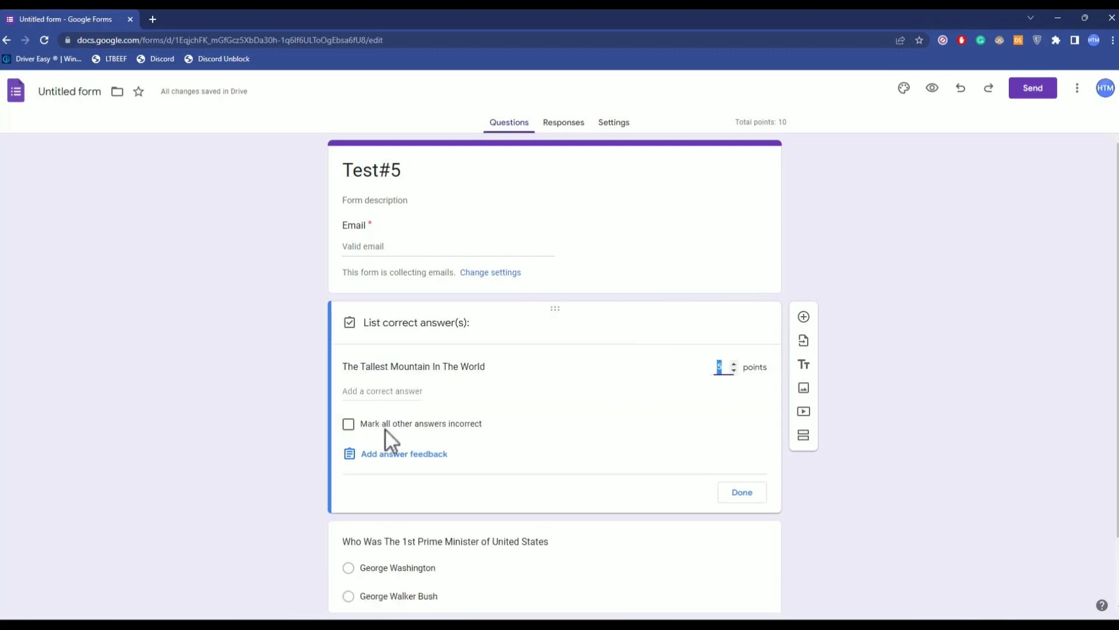
click(395, 395)
text(Mount Everest)
click(509, 389)
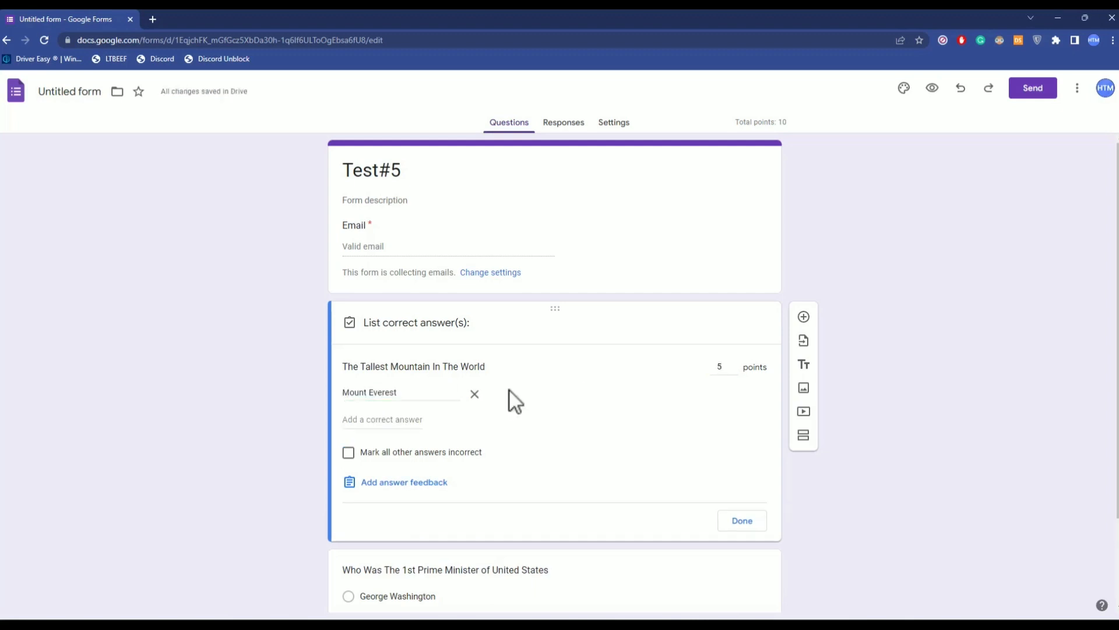
click(387, 419)
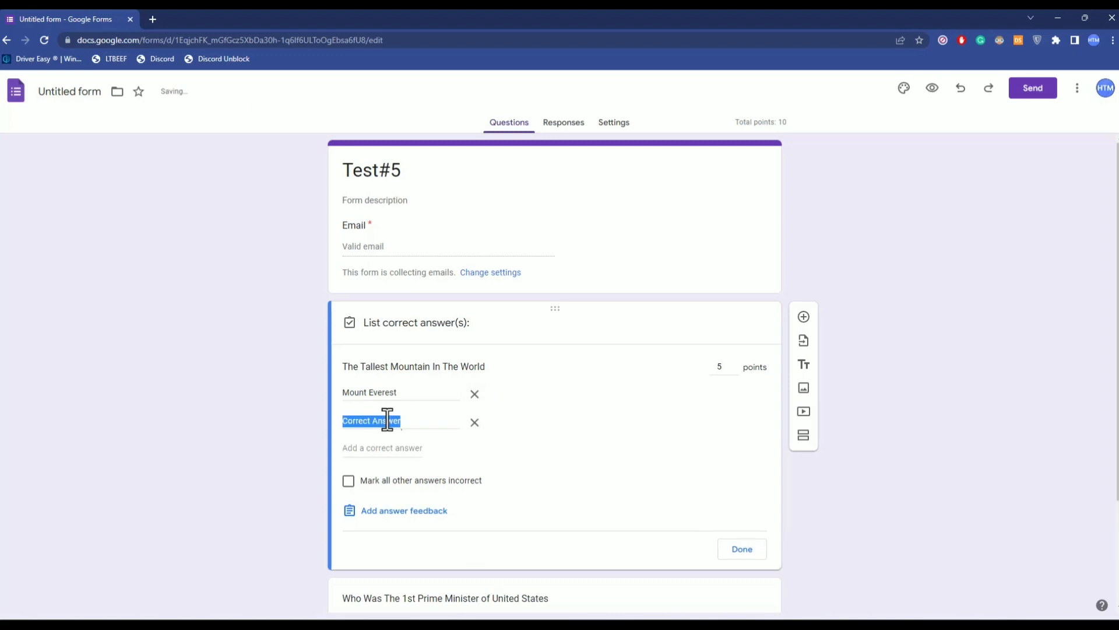
click(597, 415)
click(472, 424)
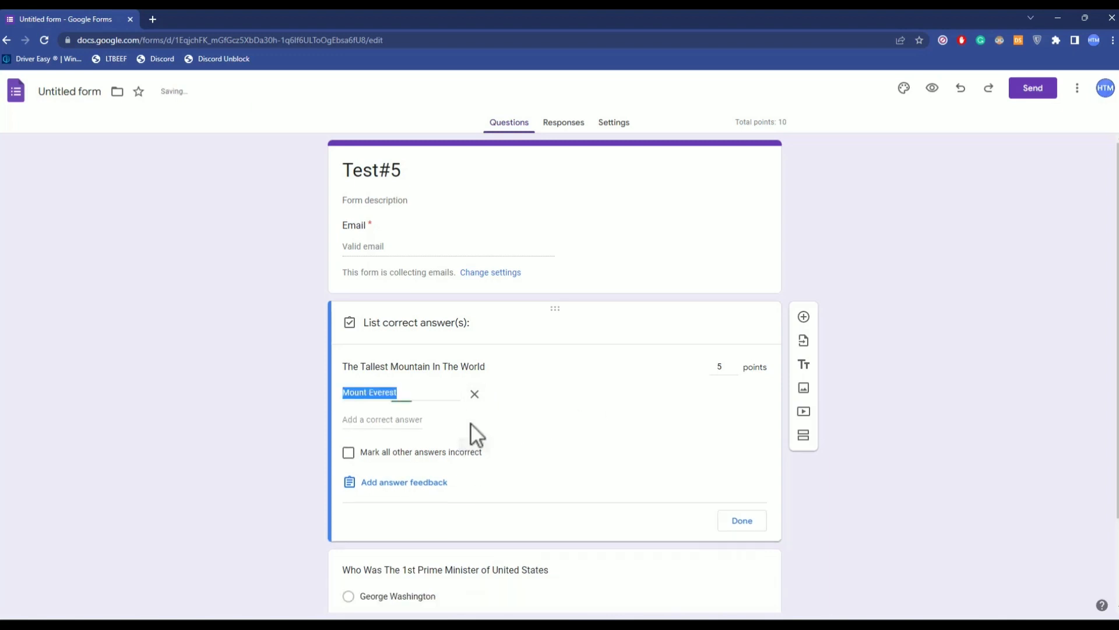
click(582, 409)
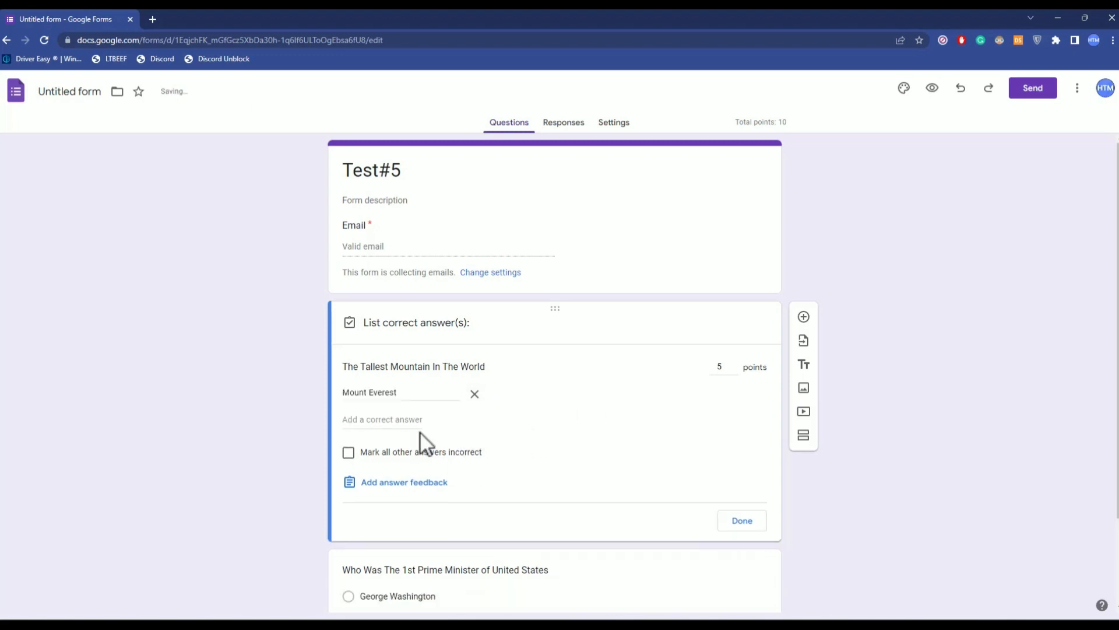
Add "Mt Everest" and "Everest" as further correct answers to the mountain question.
click(401, 419)
text(Mt Everest)
click(397, 448)
click(375, 419)
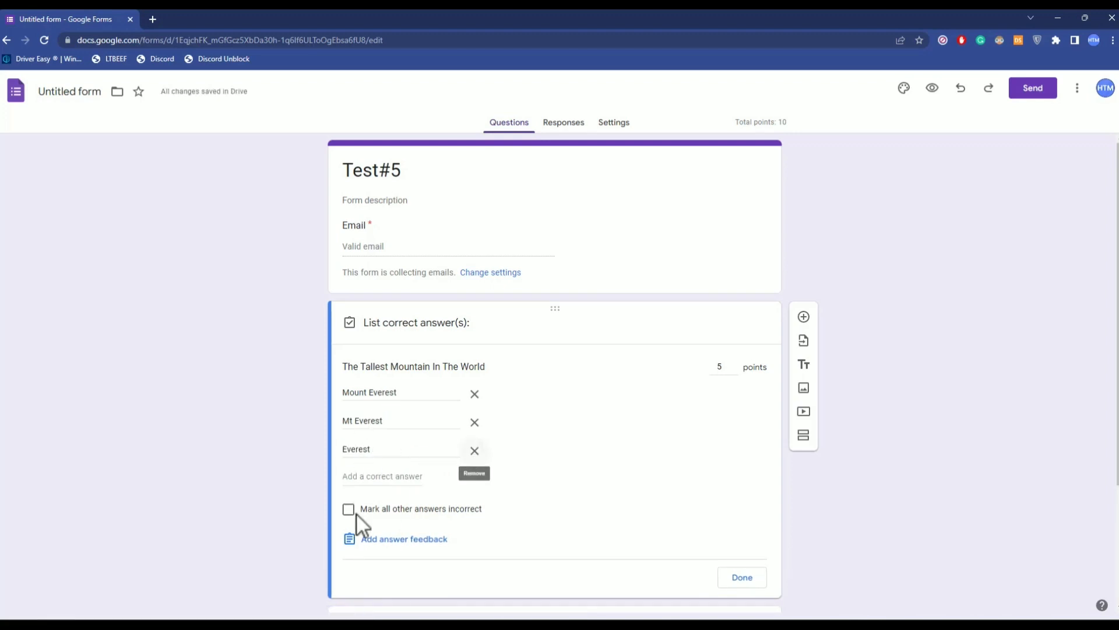
Mark all other answers to the mountain question as incorrect and finish its answer key.
click(348, 510)
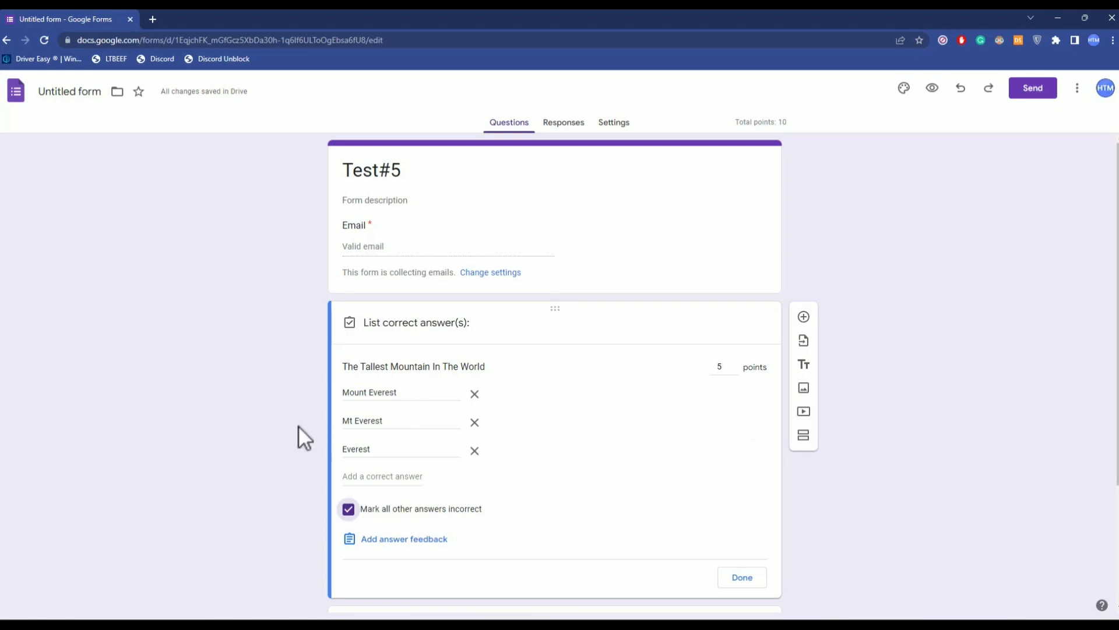
click(732, 363)
click(732, 367)
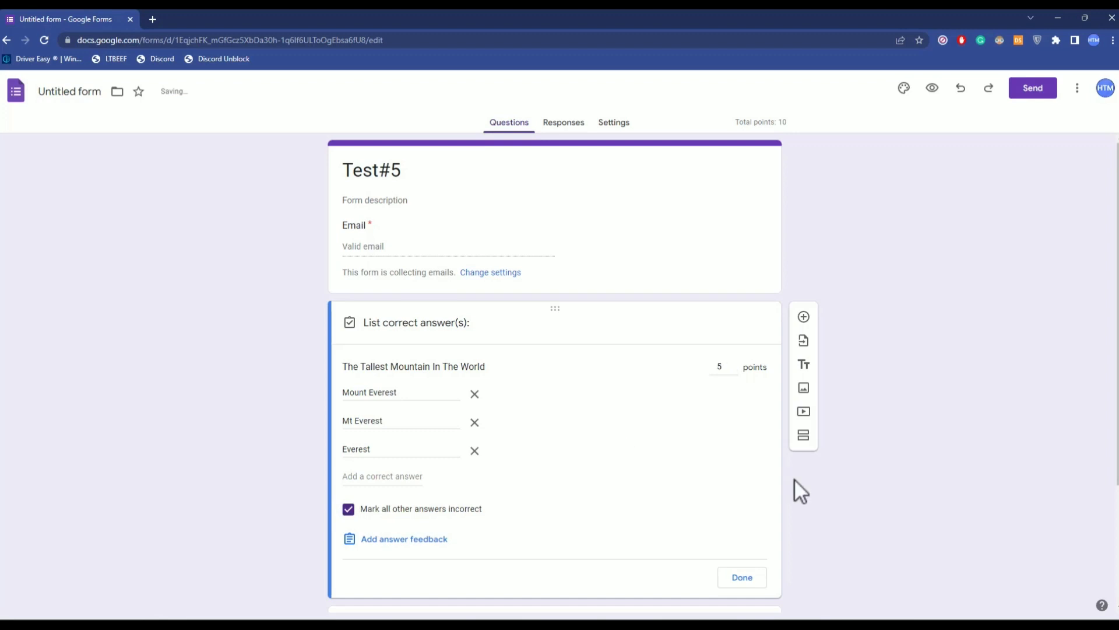
click(753, 581)
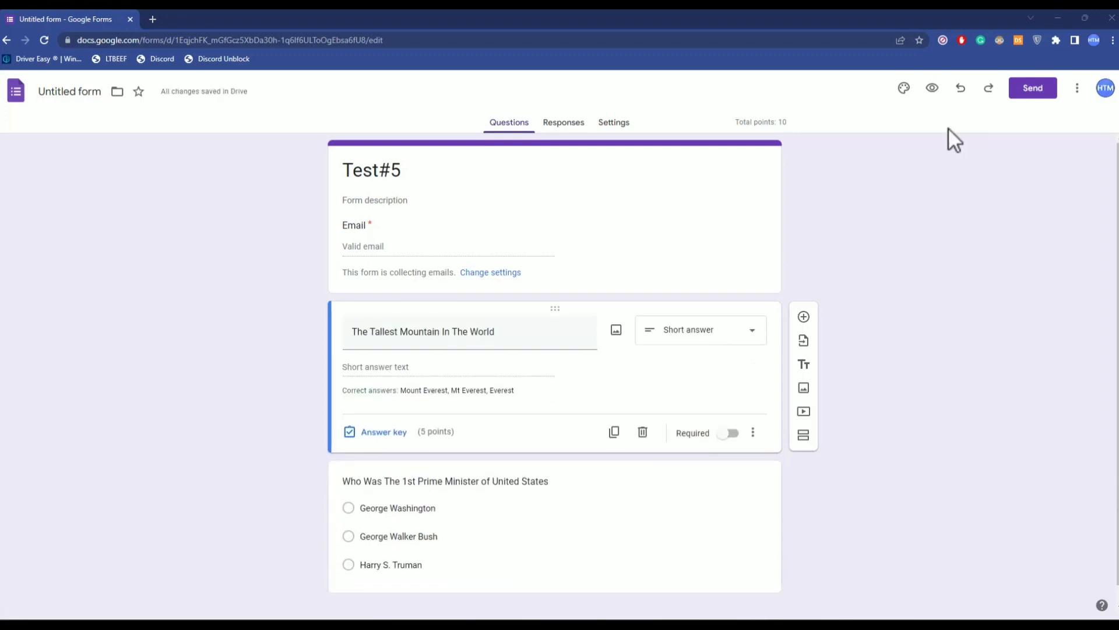
Examine the form's link and email sending options, with the URL shortened, and leave without sending.
click(1042, 91)
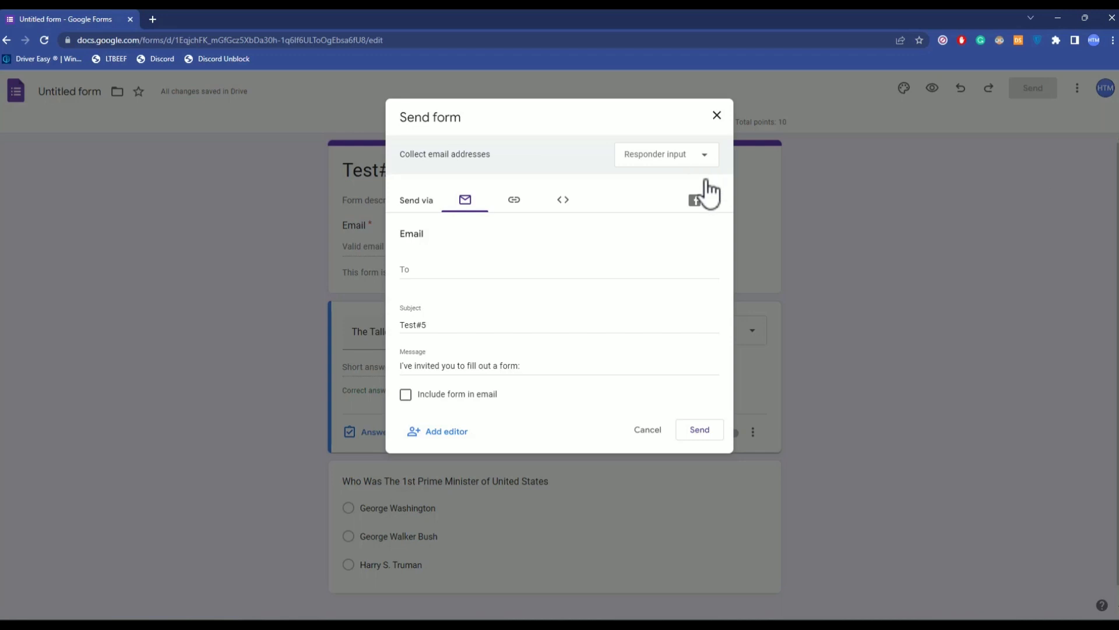
click(514, 200)
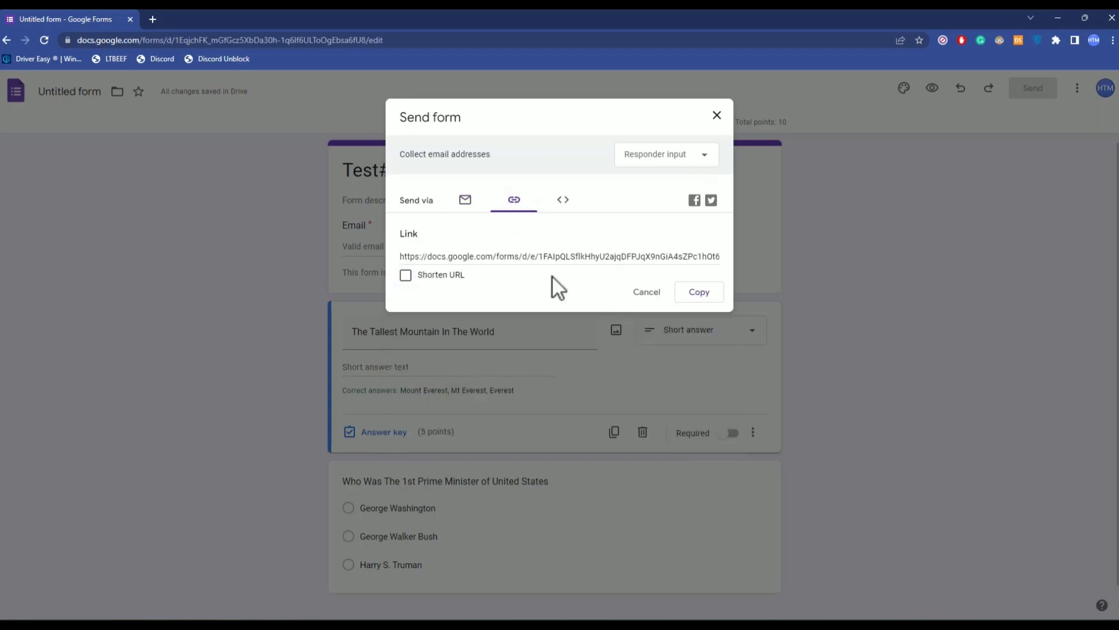
click(411, 281)
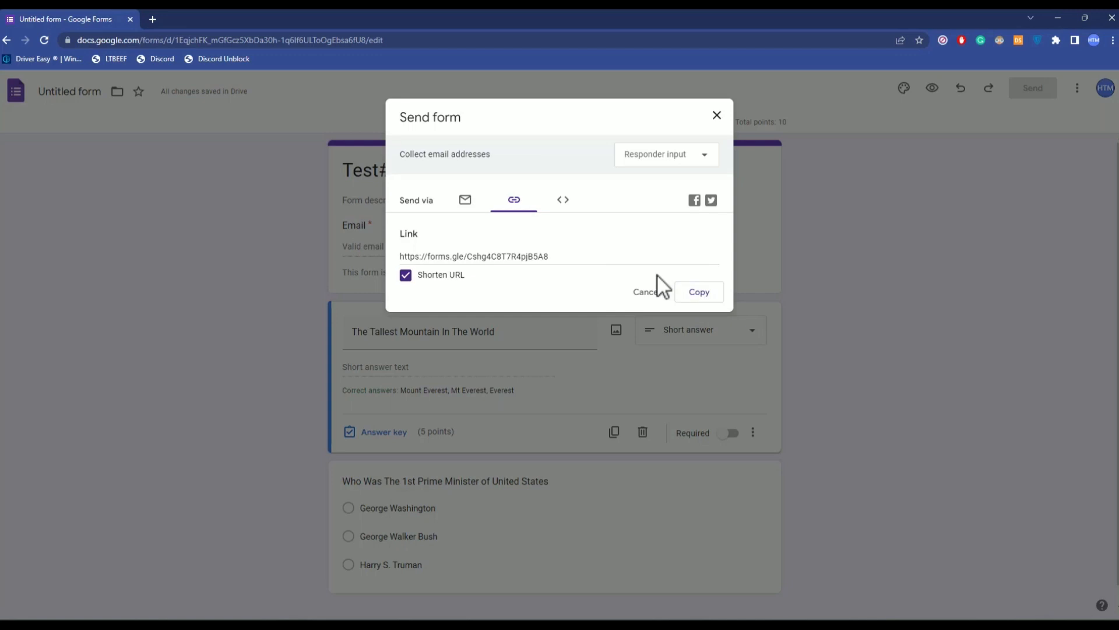
click(464, 204)
click(574, 279)
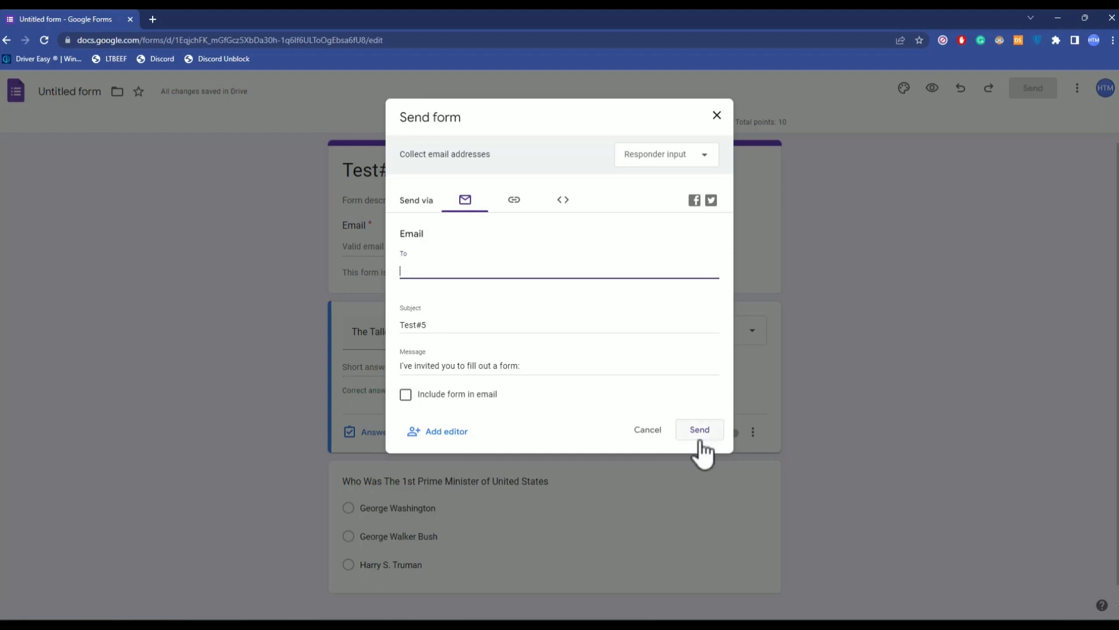
click(718, 121)
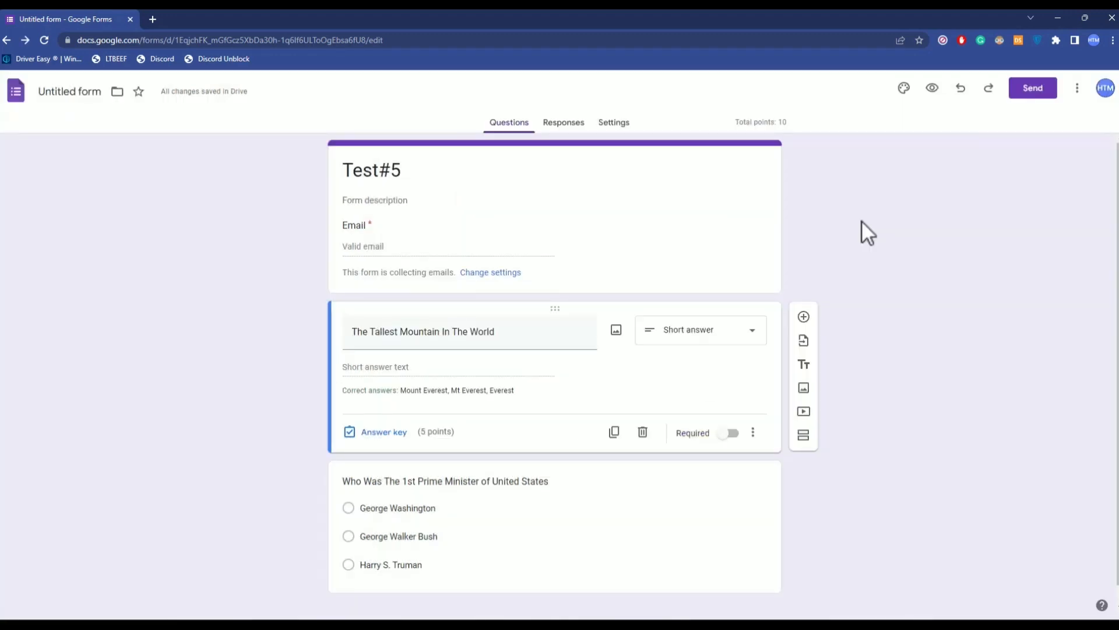
Open a preview of the quiz and fill in the respondent's email address.
click(933, 89)
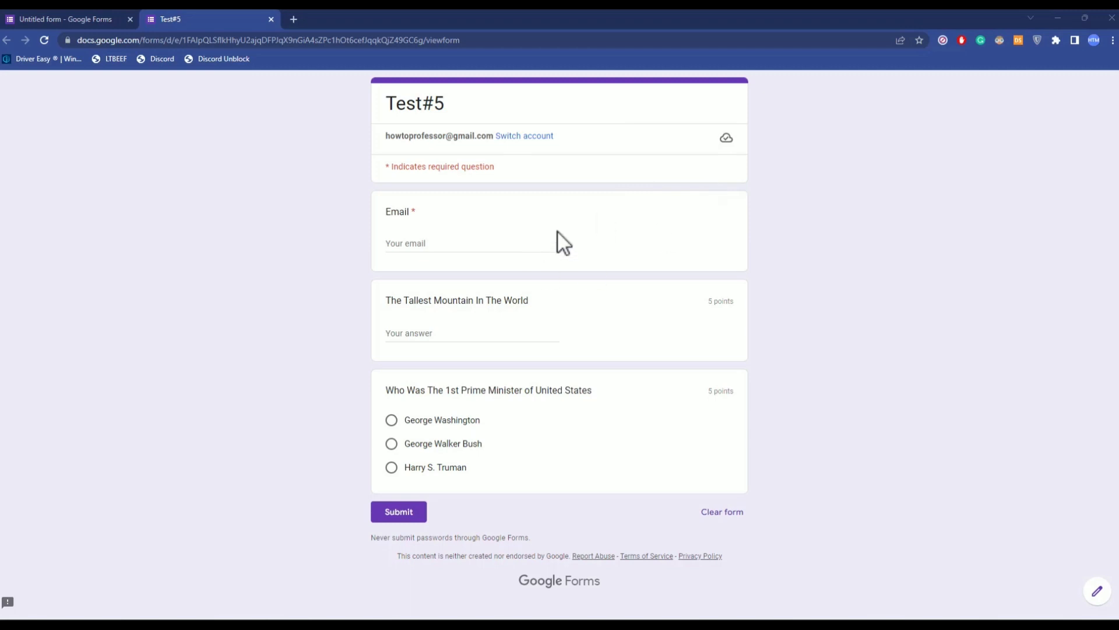
click(432, 241)
text(xyz@gmail.com)
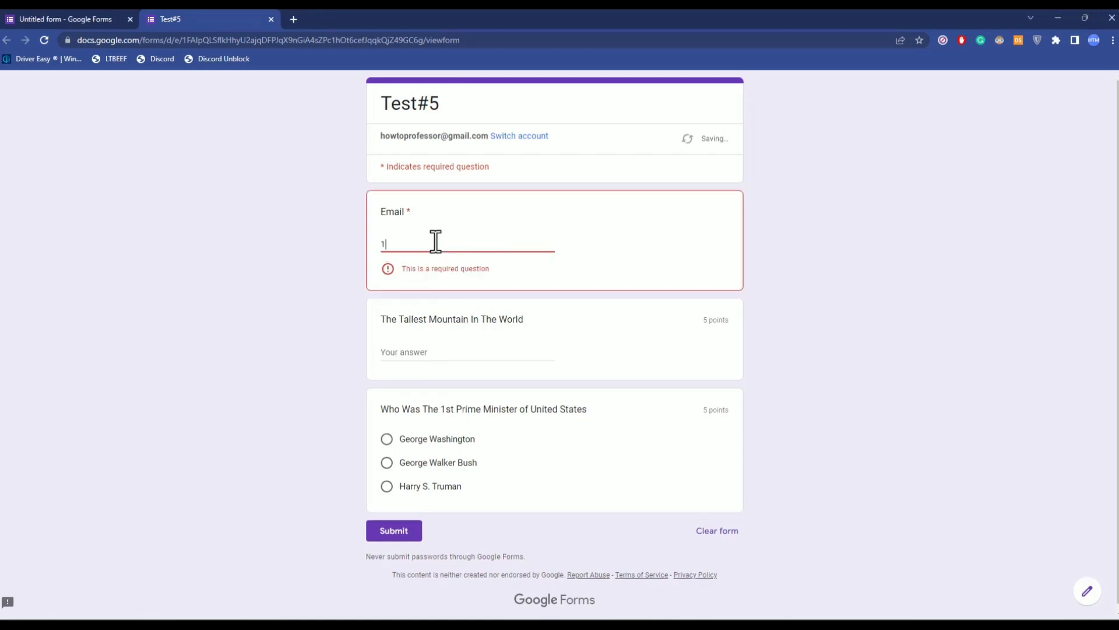
Answer the mountain question with "Everest" and the Prime Minister question with "George Washington", and submit the response.
click(445, 333)
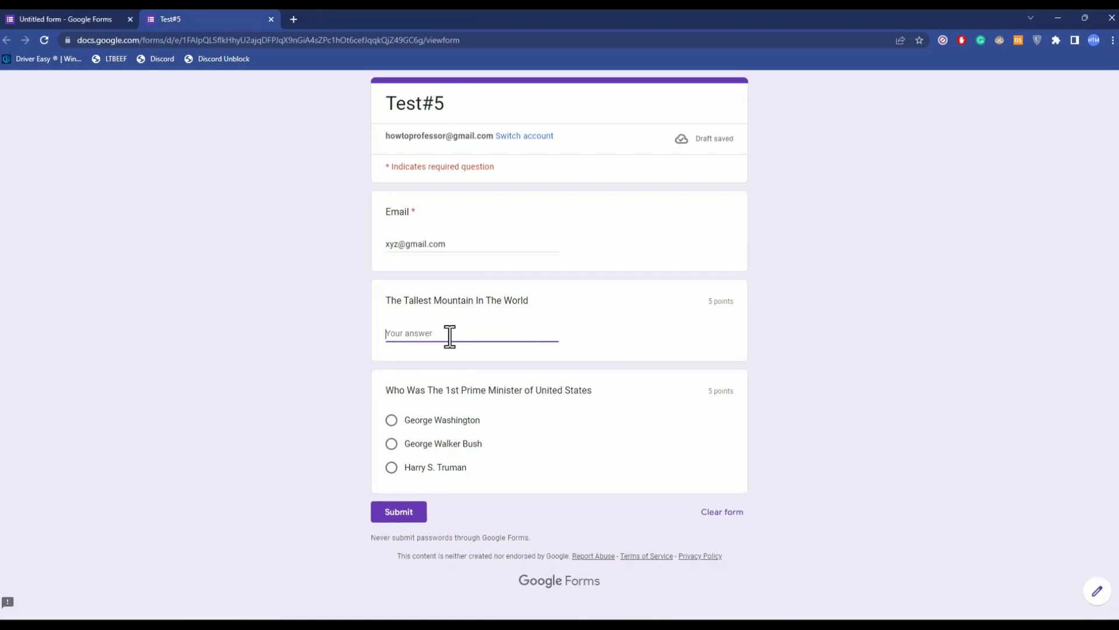
text(Everest)
click(574, 324)
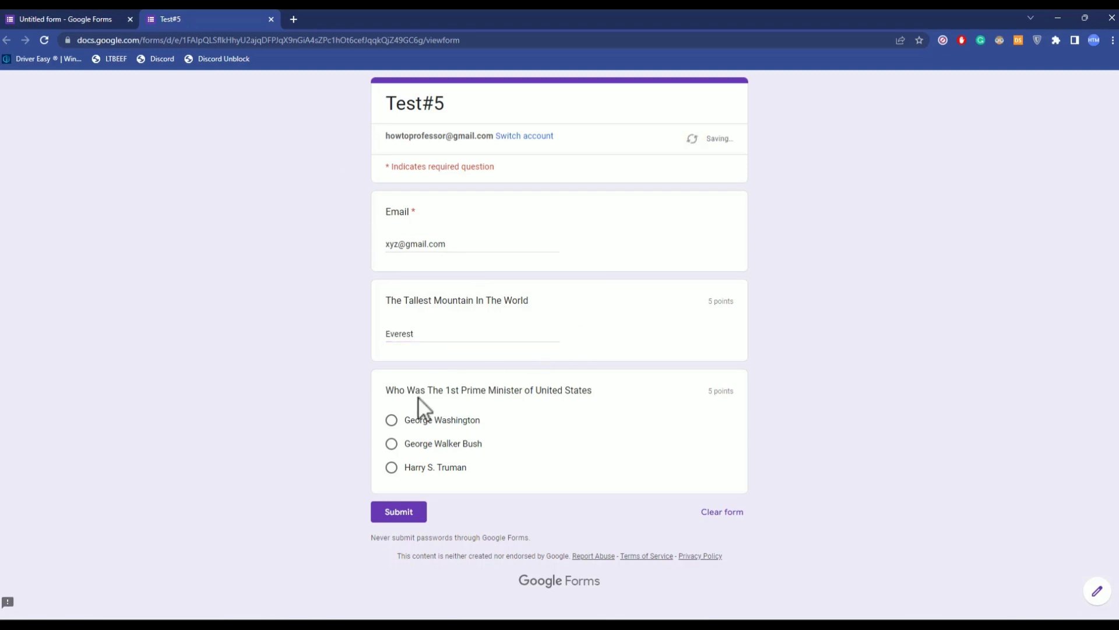
click(393, 427)
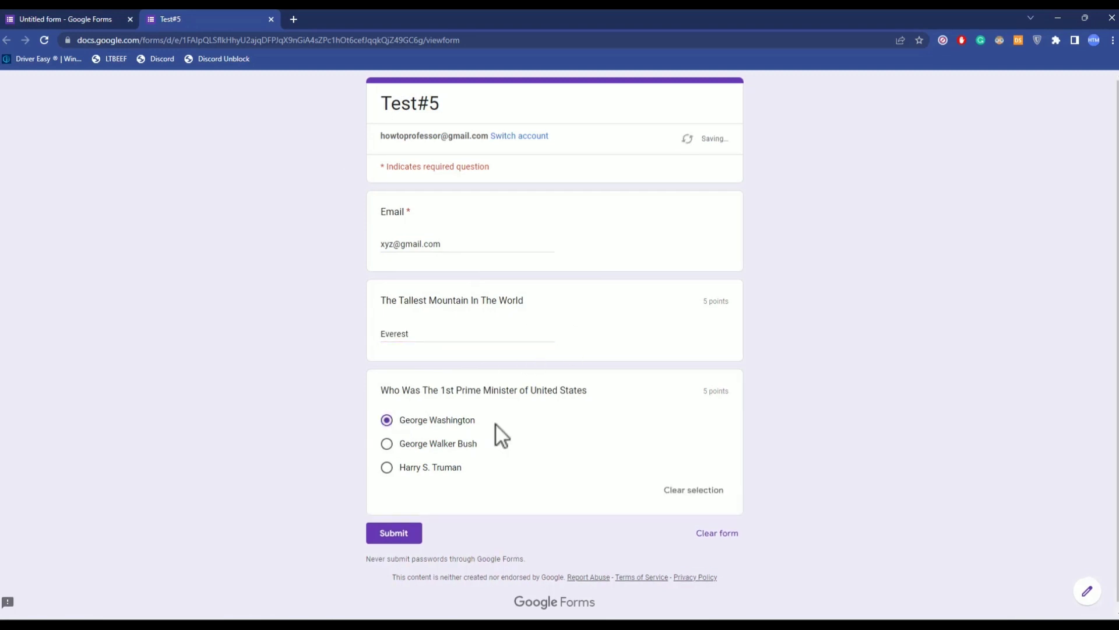
click(399, 535)
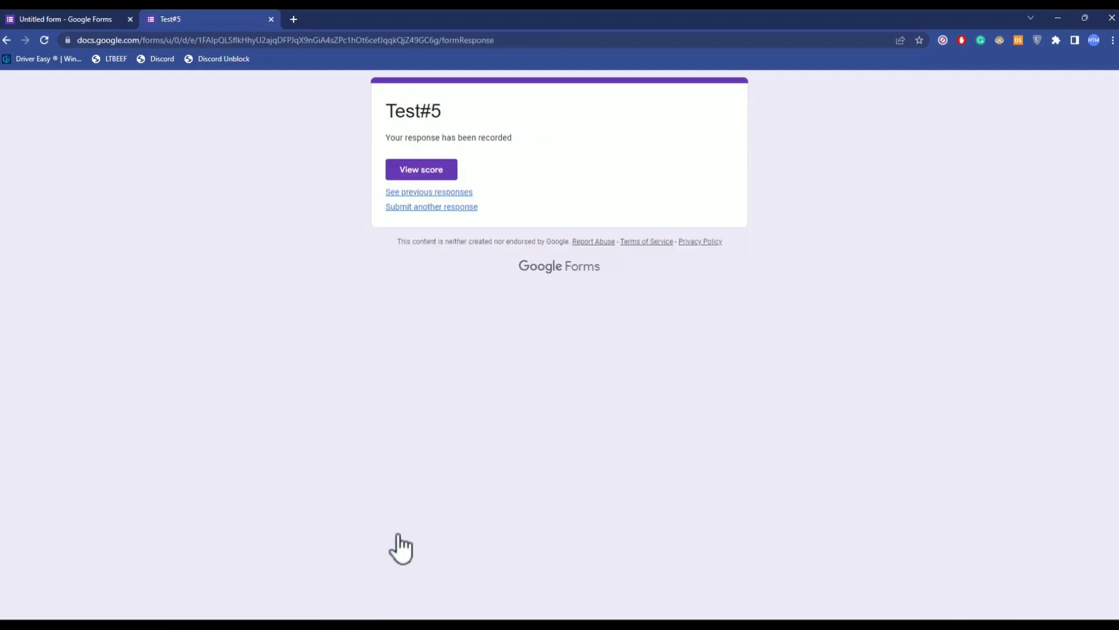
View the submitted response's score, then examine the response summary in the form editor and return to the questions.
click(417, 182)
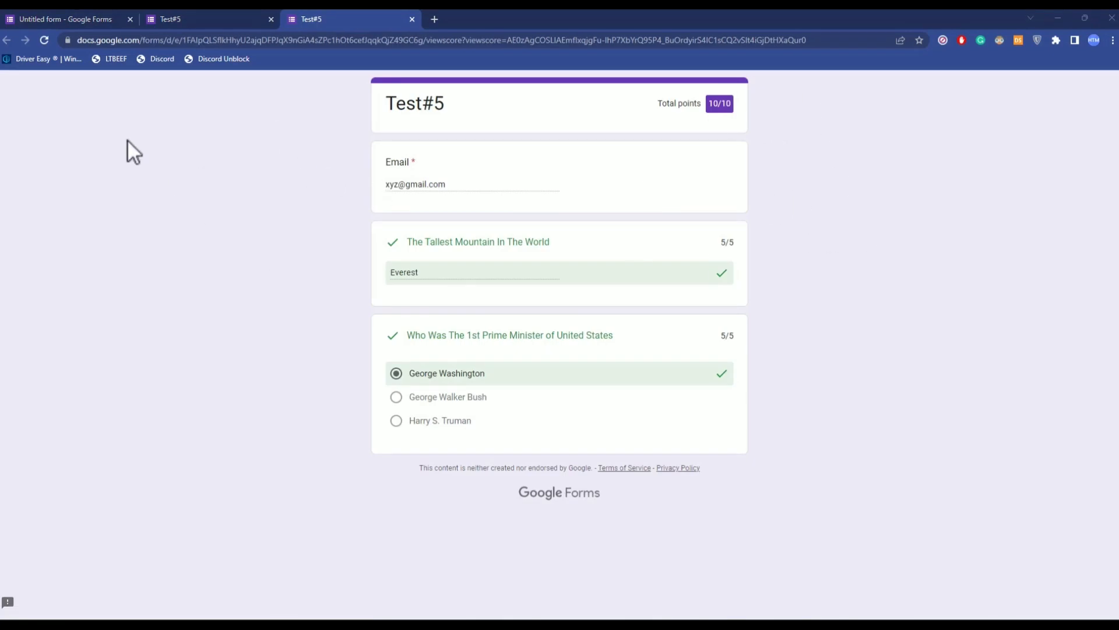
click(50, 18)
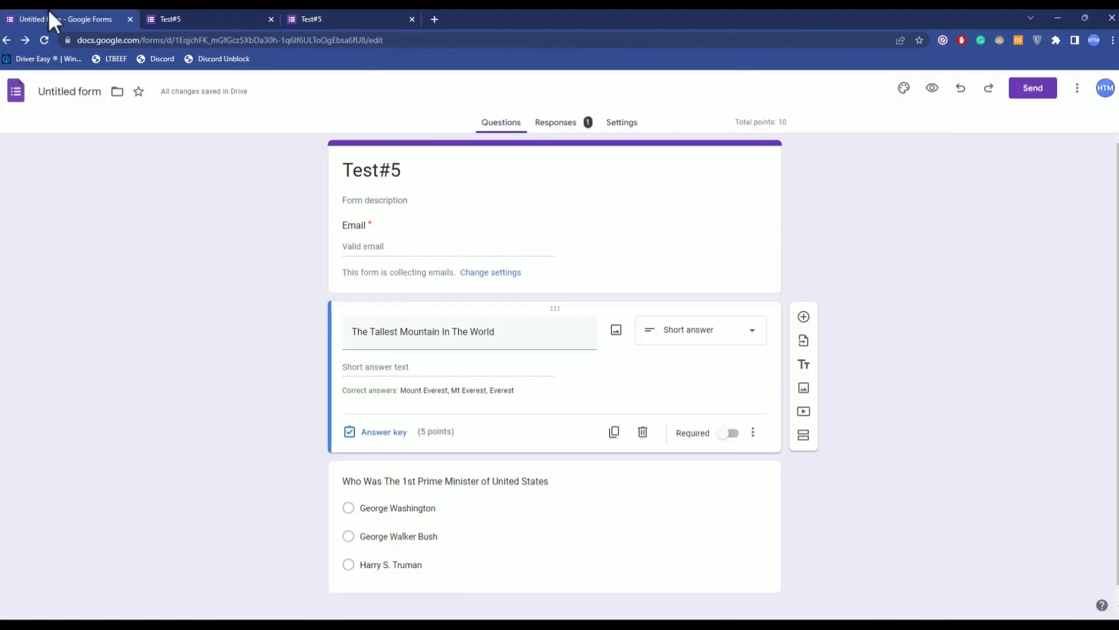
click(566, 125)
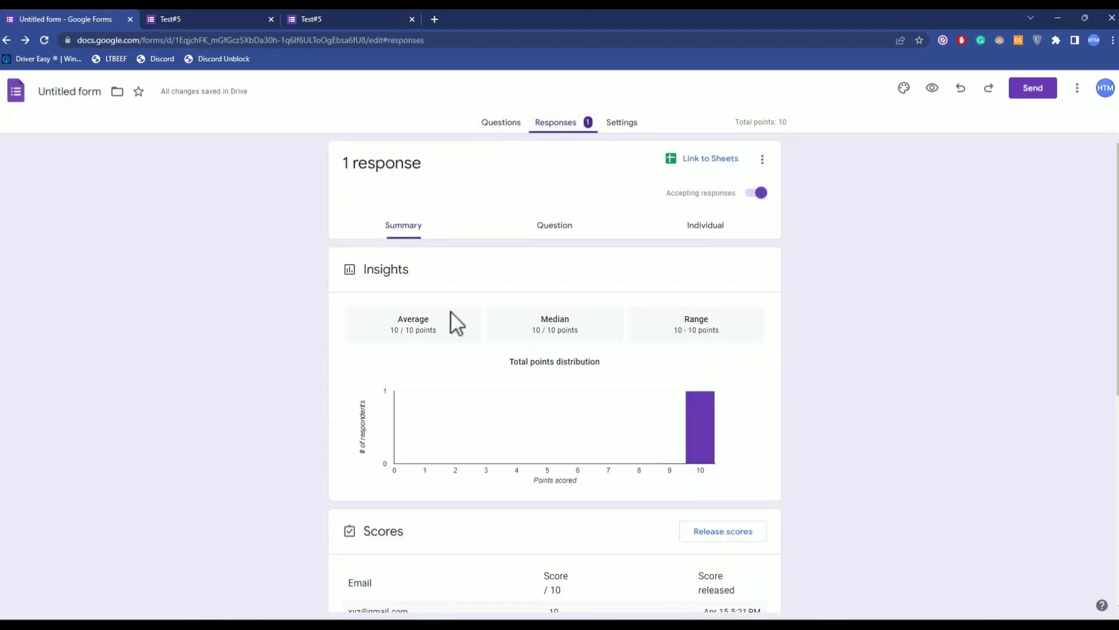
click(631, 412)
scroll(509, 281, down, 7)
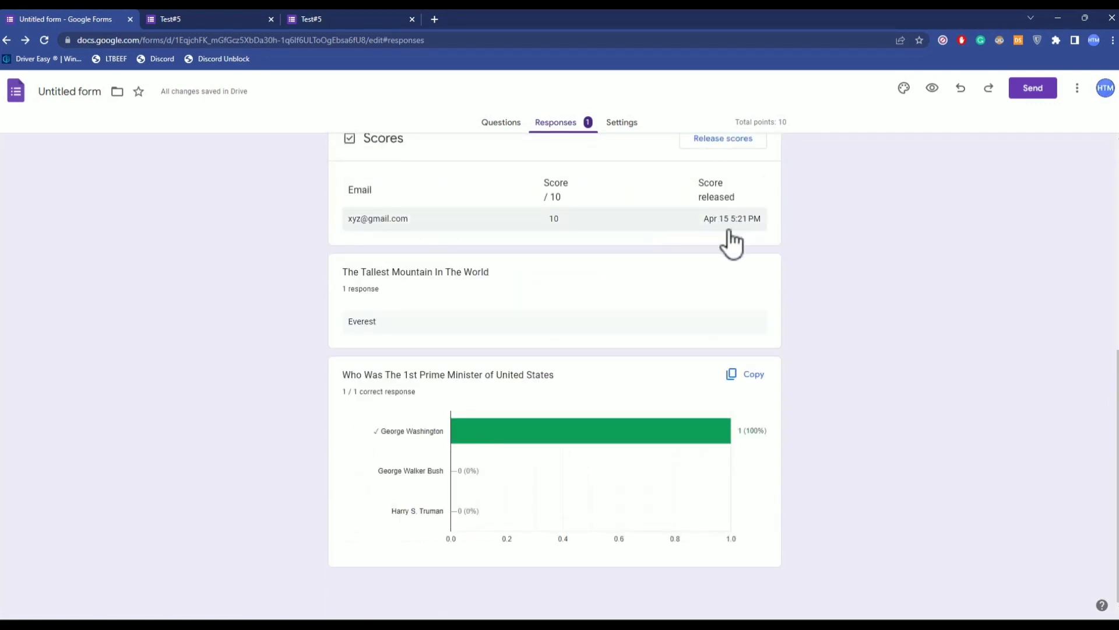
scroll(612, 429, up, 7)
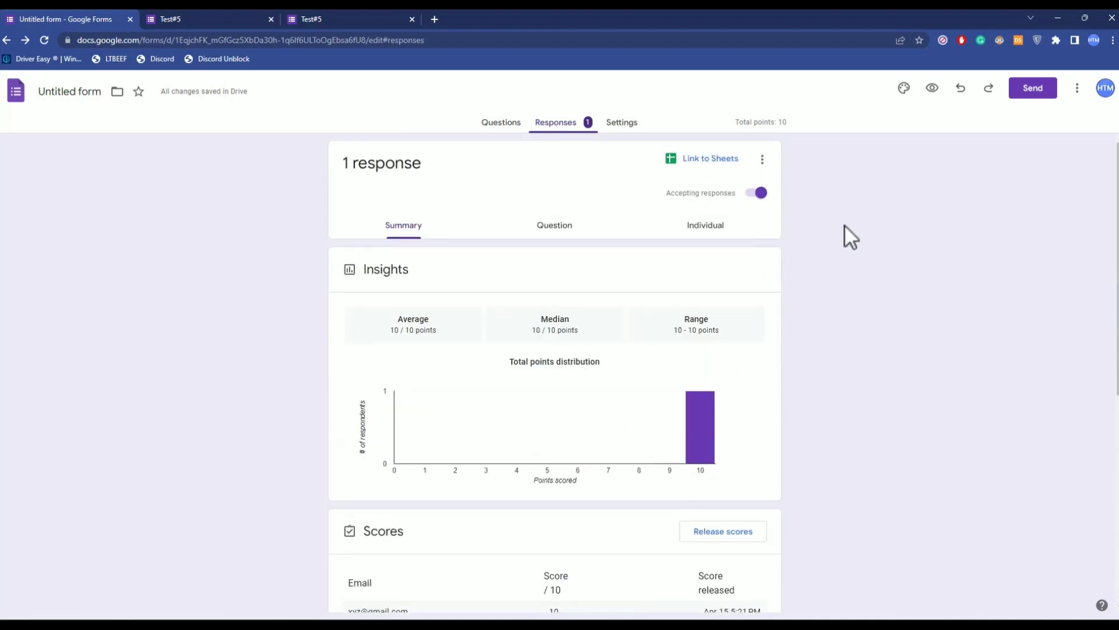
click(506, 124)
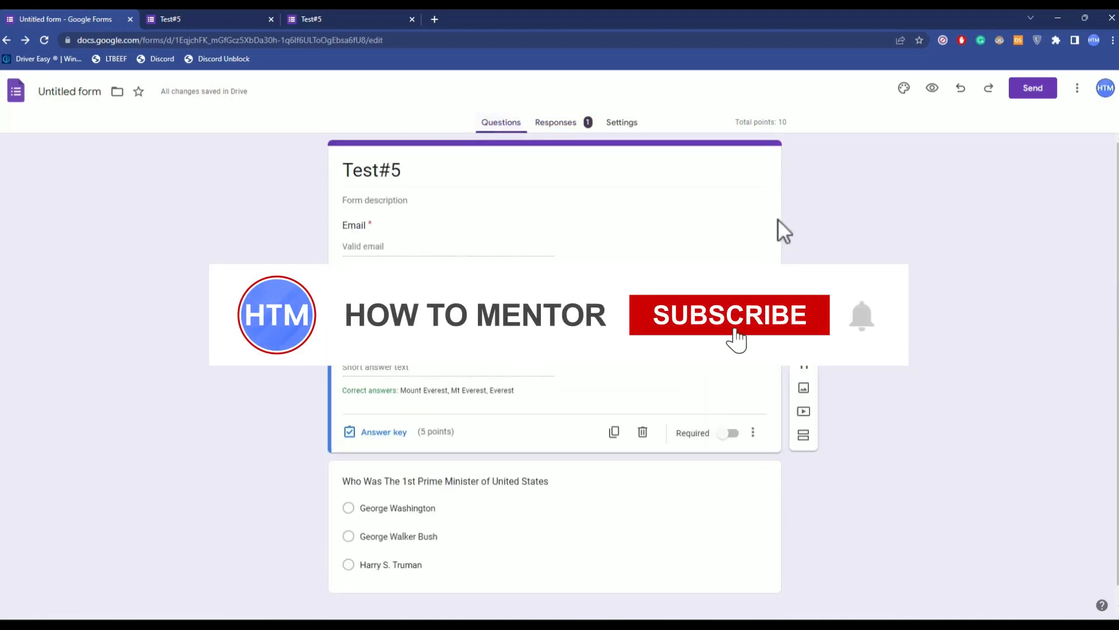